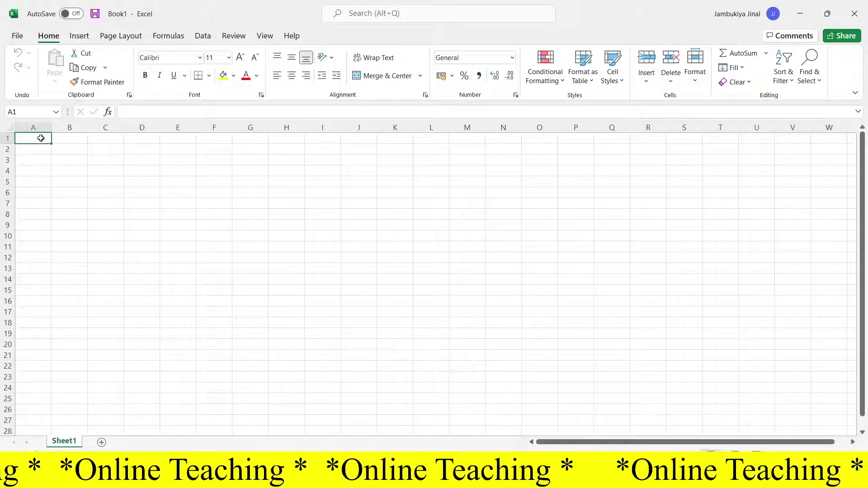
pyautogui.moveTo(40, 138); pyautogui.dragTo(497, 140)
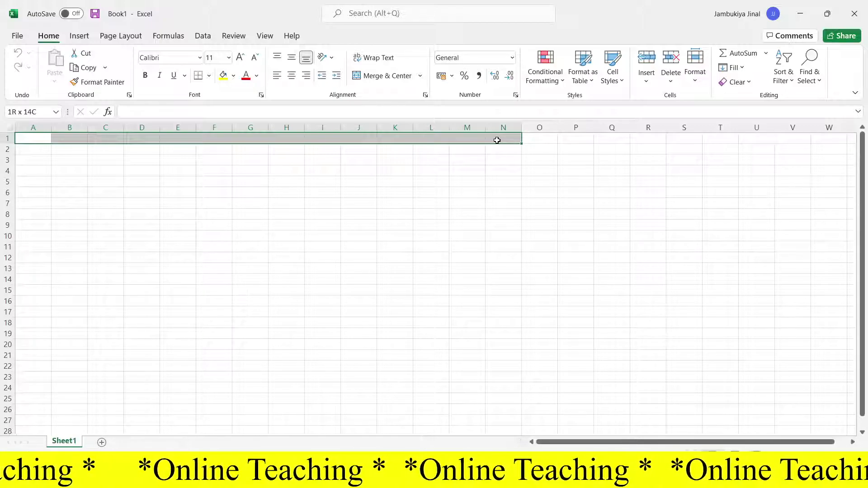
pyautogui.moveTo(497, 140); pyautogui.dragTo(812, 140)
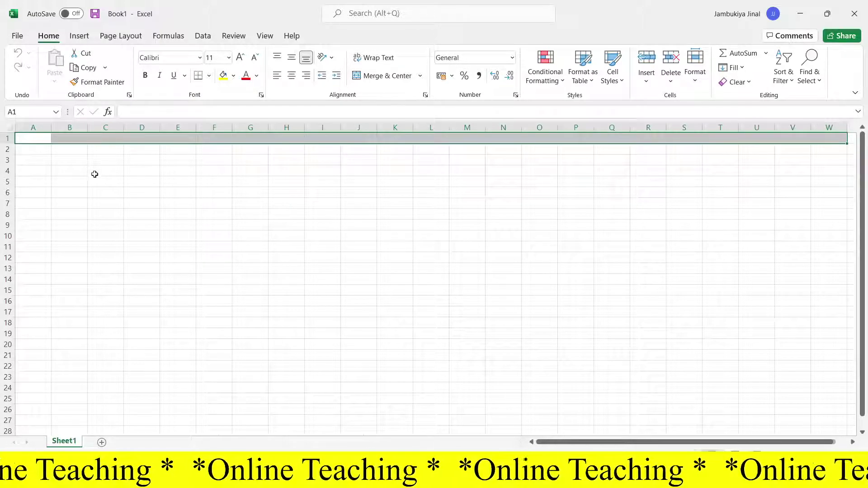
pyautogui.click(94, 172)
pyautogui.click(107, 128)
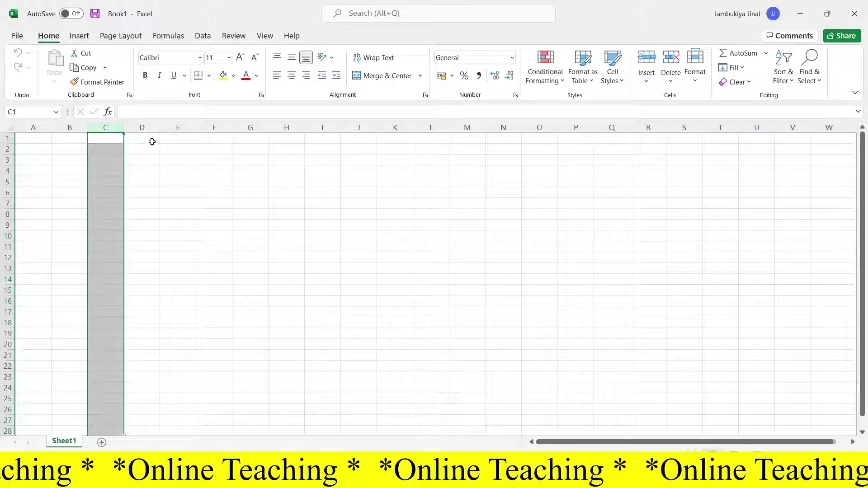
pyautogui.click(144, 127)
pyautogui.click(172, 127)
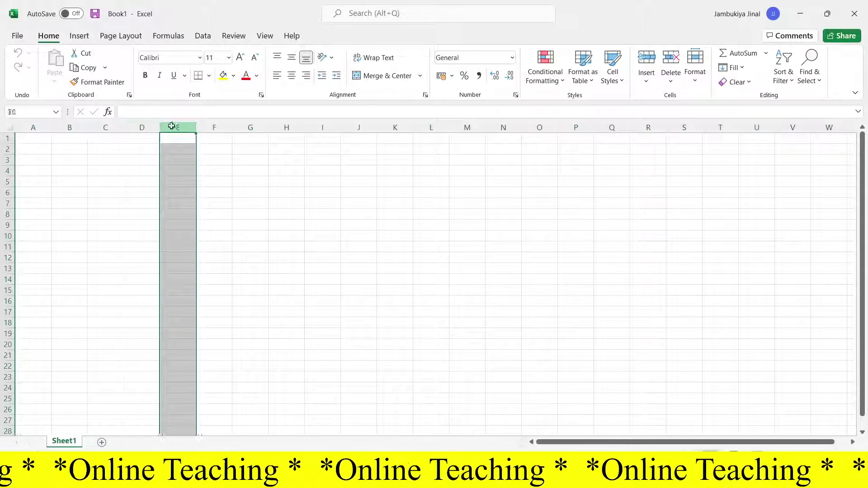
pyautogui.click(213, 127)
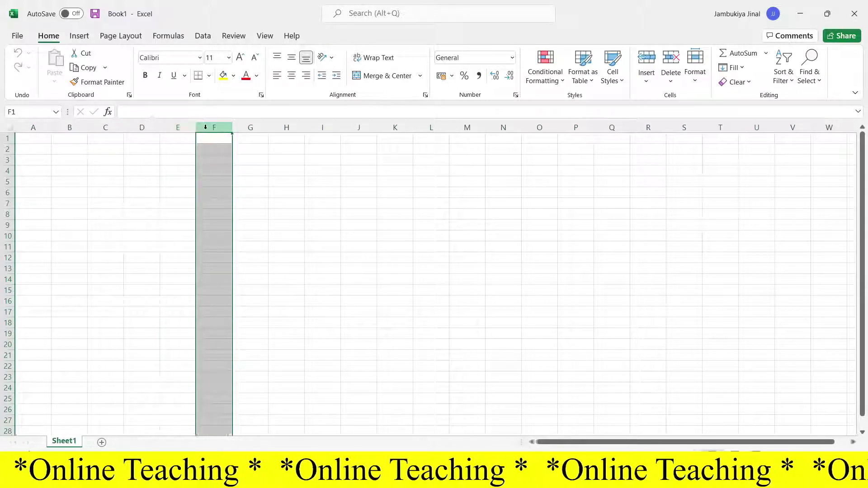
pyautogui.click(7, 149)
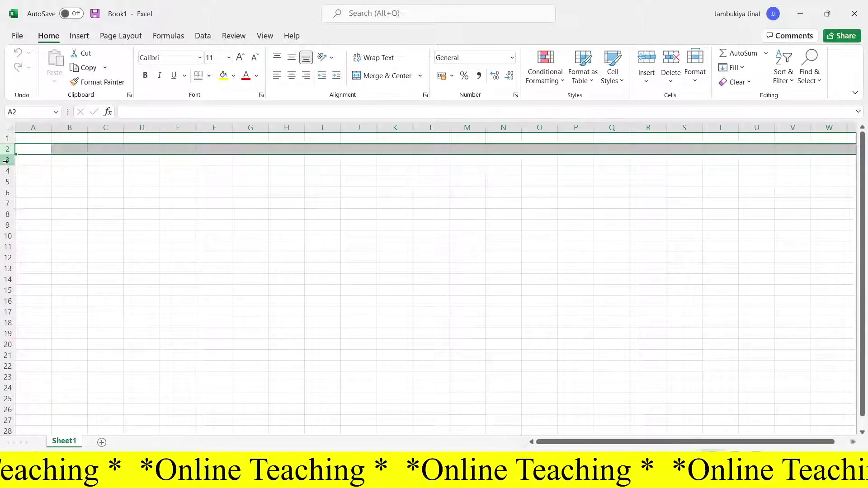
pyautogui.click(7, 161)
pyautogui.click(5, 171)
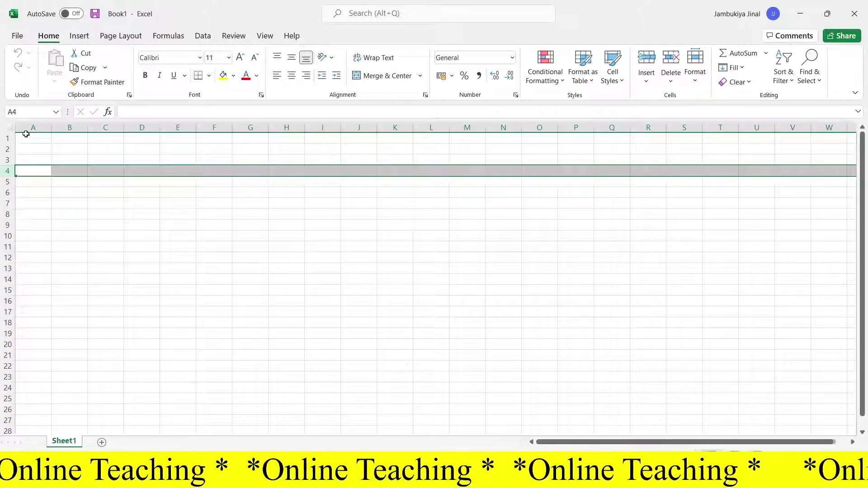
# Merge and center cells A1 to W1 and set the merged cell's font size to 18.
pyautogui.moveTo(26, 136); pyautogui.dragTo(833, 135)
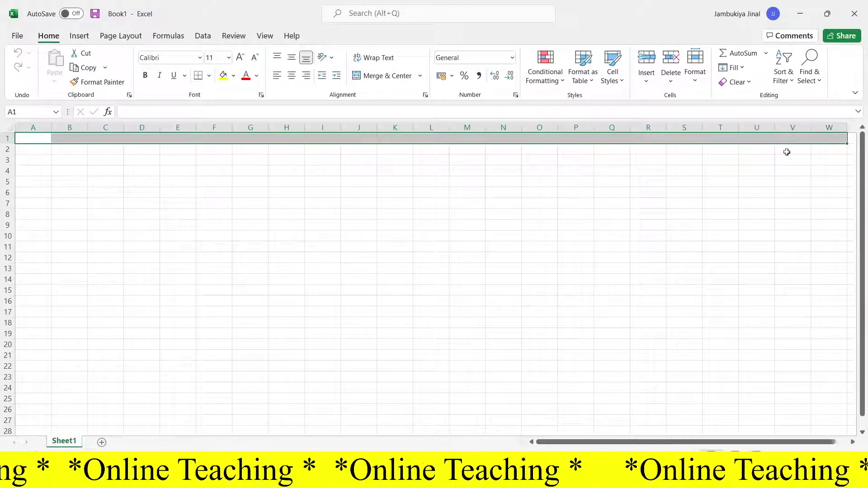
pyautogui.click(388, 77)
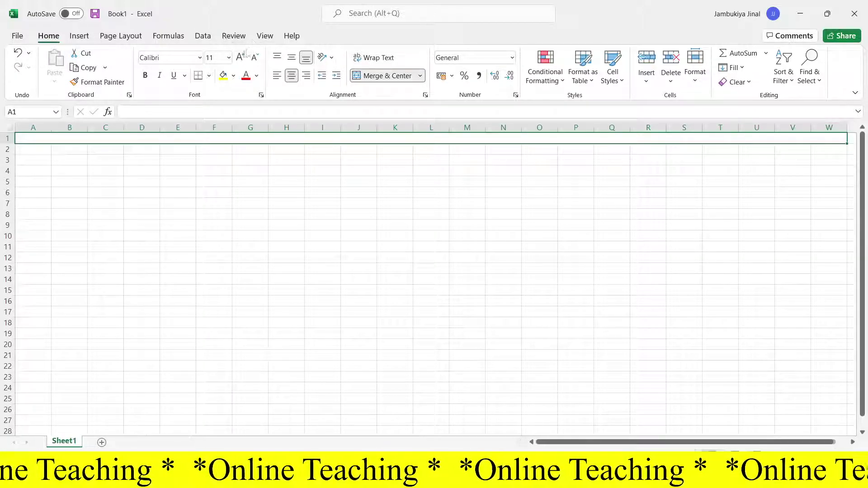
pyautogui.click(229, 58)
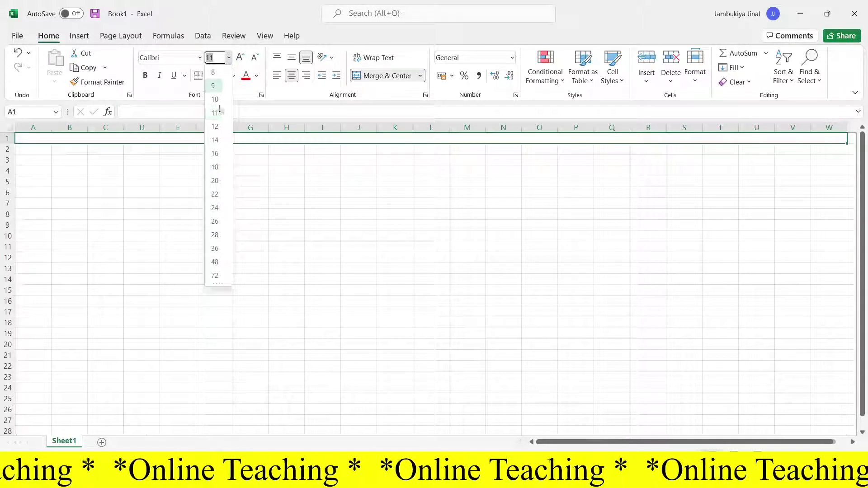
pyautogui.click(215, 167)
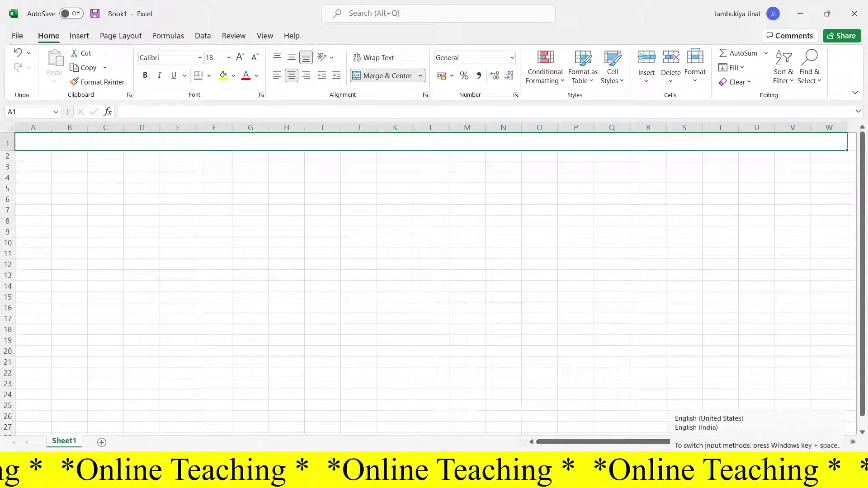
# Switch the keyboard layout to Gujarati (Google Input Tools) and set the merged cell's font color to dark blue.
pyautogui.press('super+space')
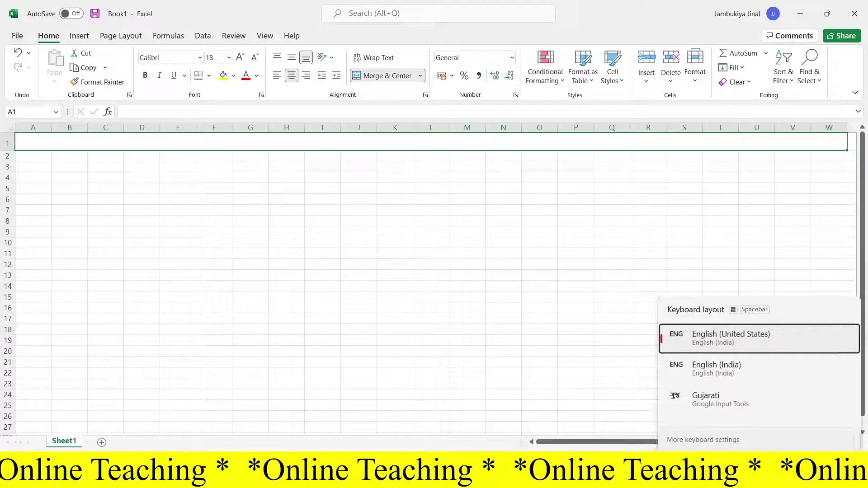
pyautogui.click(714, 397)
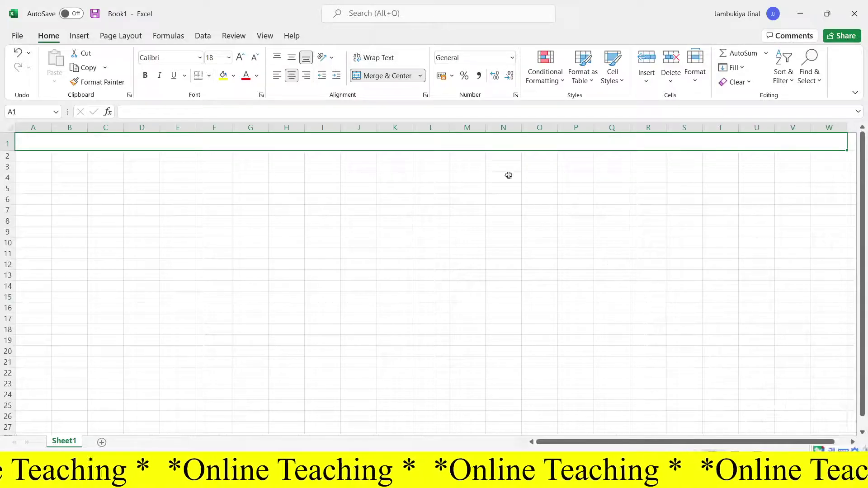
pyautogui.click(256, 75)
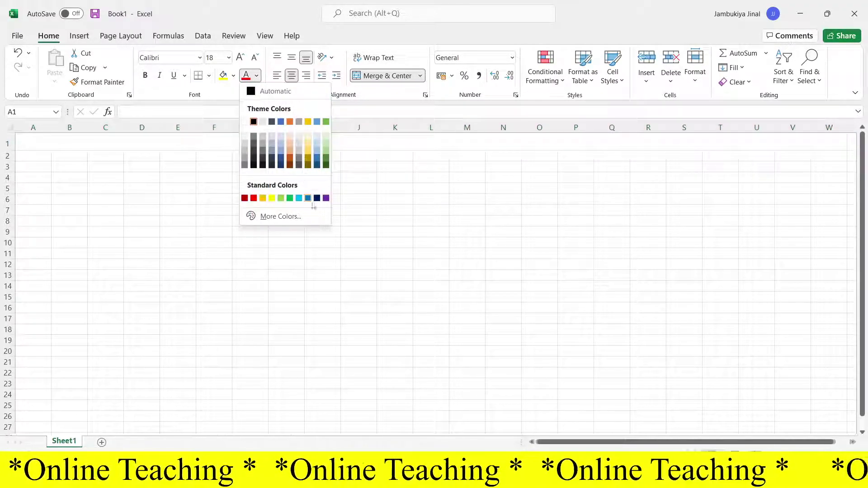
pyautogui.click(317, 198)
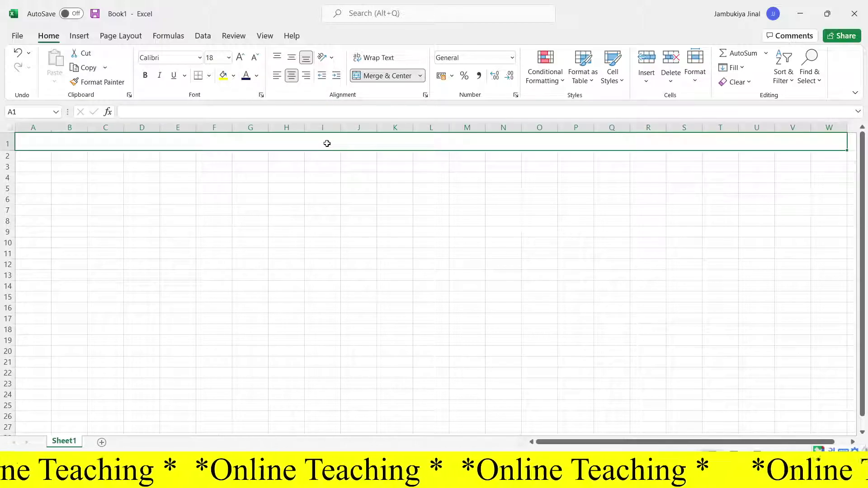
# Write the Gujarati title "ઘડિયા 1 થી 20" in the merged cell in row 1, keeping the numbers in Latin digits.
pyautogui.write('g')
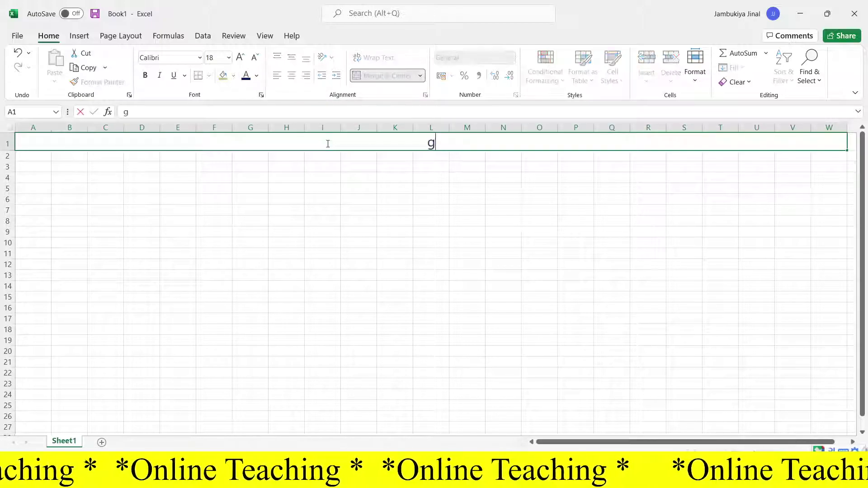
pyautogui.write('ha')
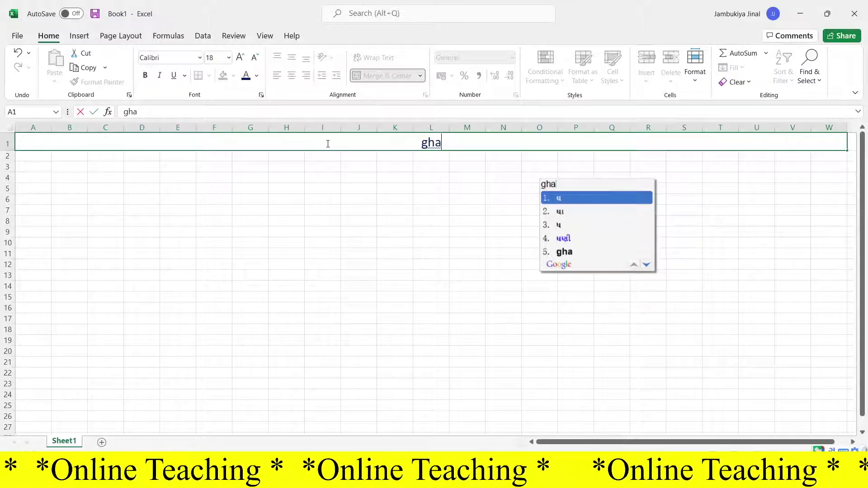
pyautogui.write('diya')
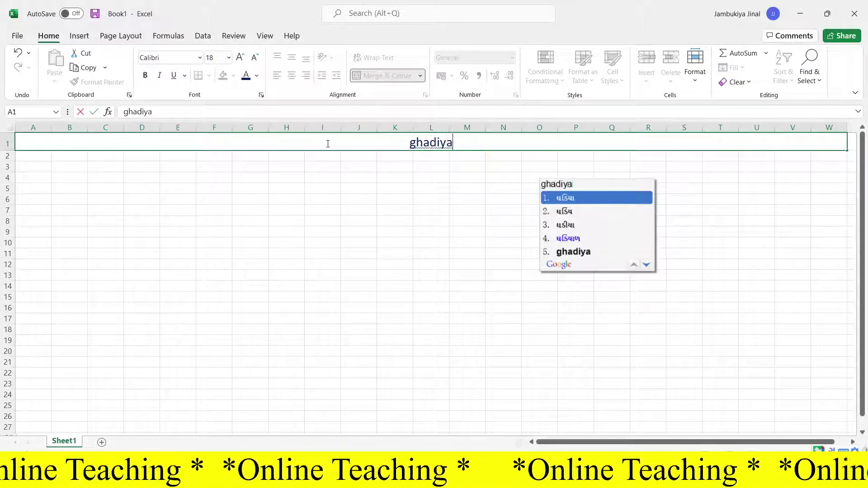
pyautogui.press('space')
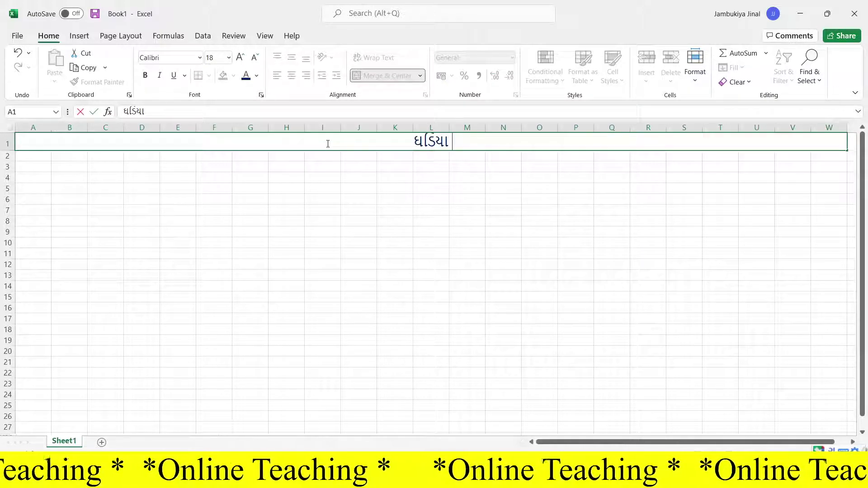
pyautogui.write('1')
pyautogui.press('space')
pyautogui.write('thee')
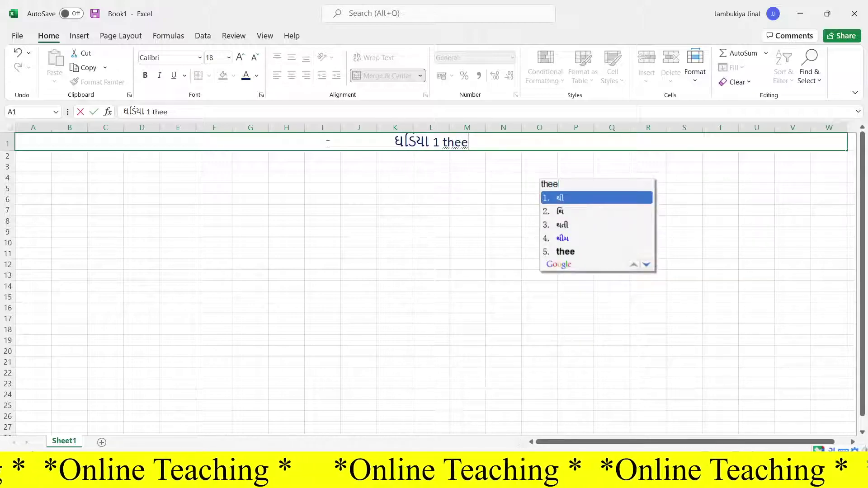
pyautogui.press('space')
pyautogui.write('20')
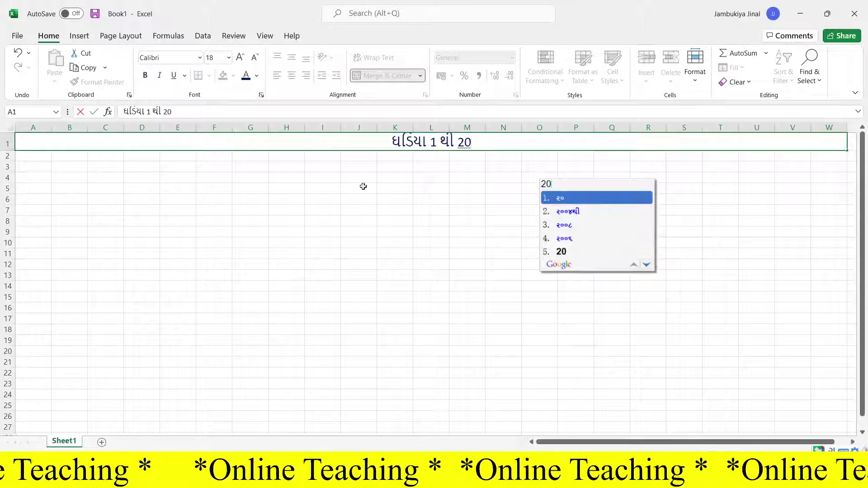
pyautogui.click(560, 251)
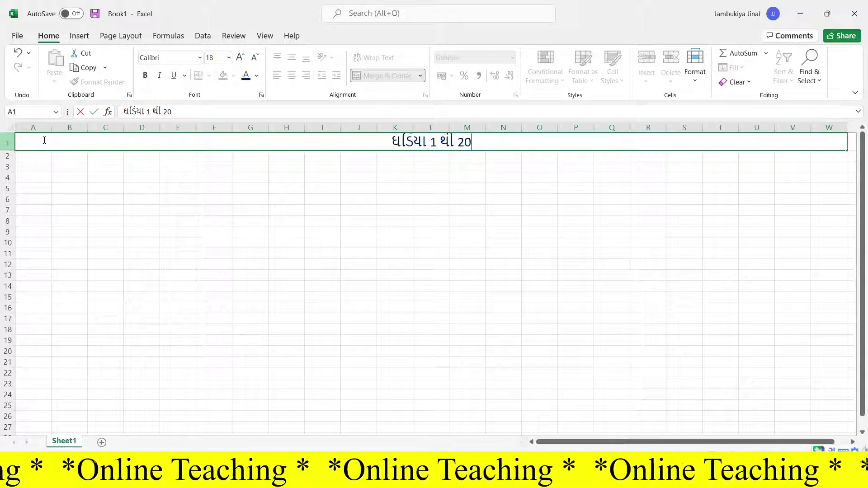
# Set the title text's font size to 22 and finish editing the merged cell.
pyautogui.moveTo(108, 140); pyautogui.dragTo(538, 141)
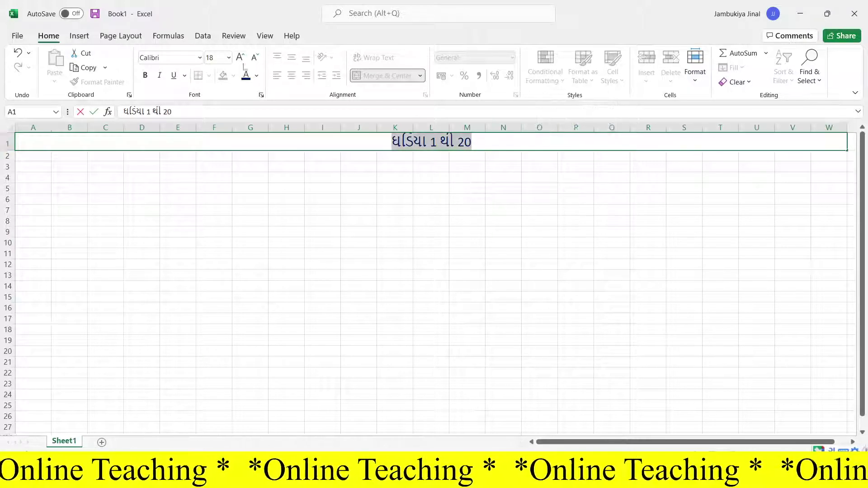
pyautogui.click(228, 57)
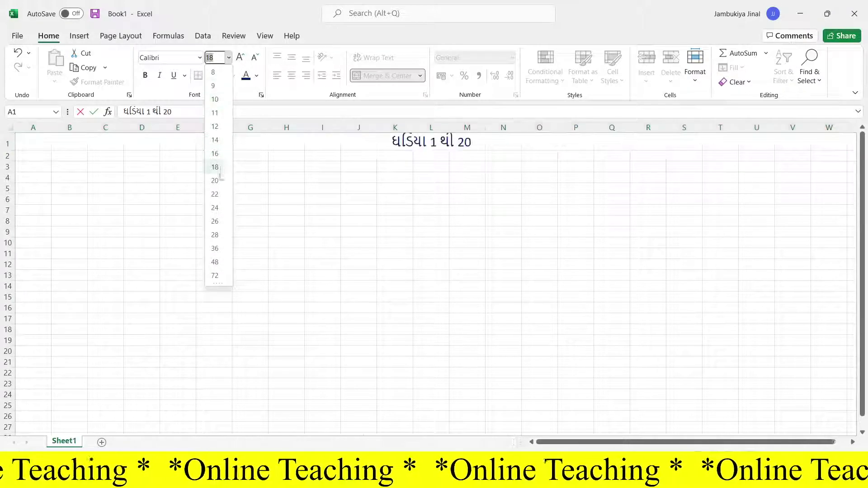
pyautogui.click(218, 118)
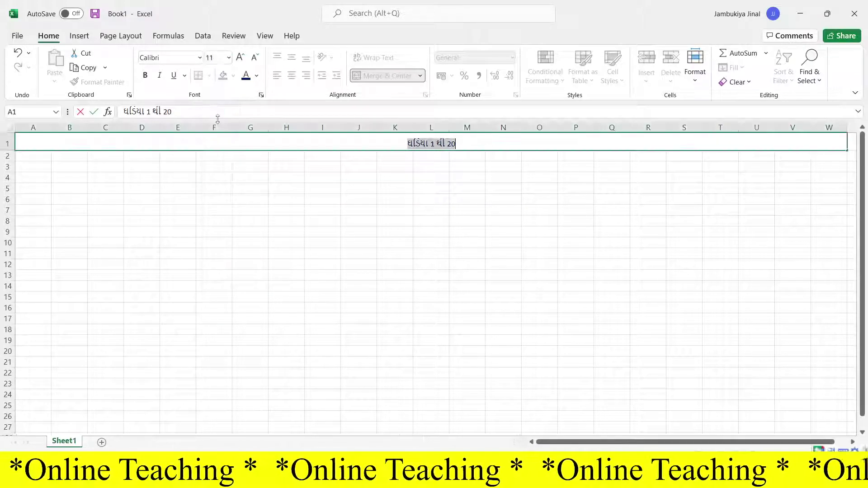
pyautogui.click(229, 58)
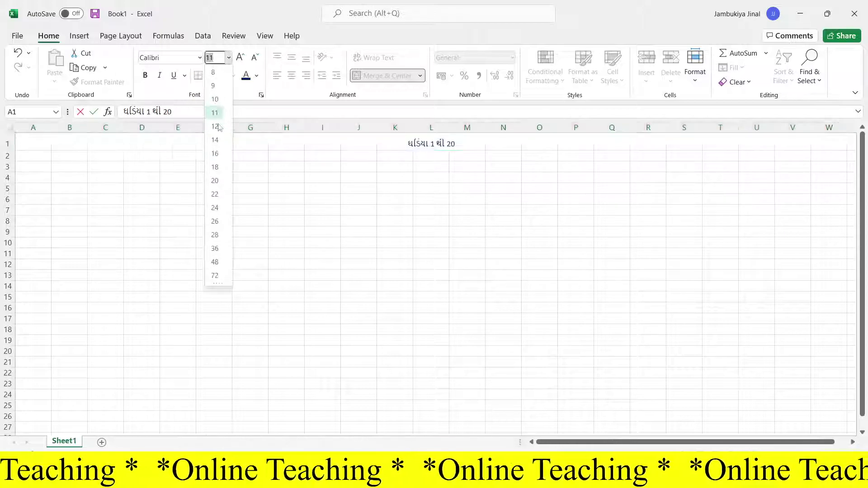
pyautogui.click(215, 194)
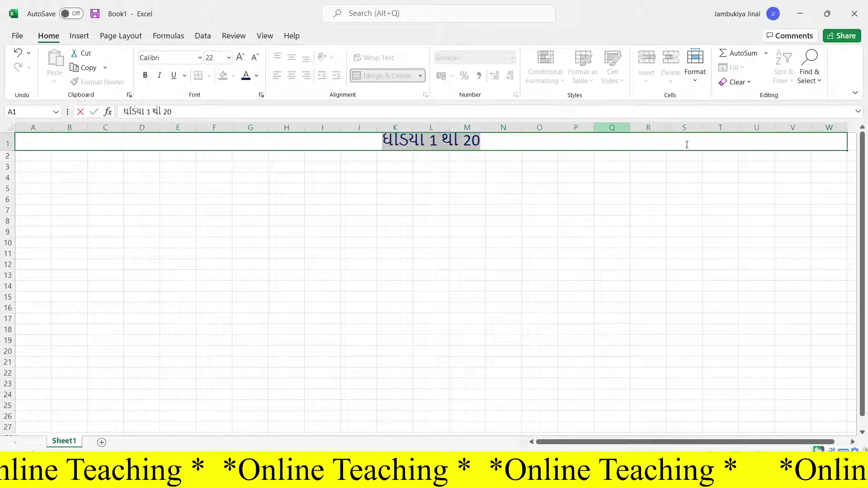
pyautogui.click(696, 73)
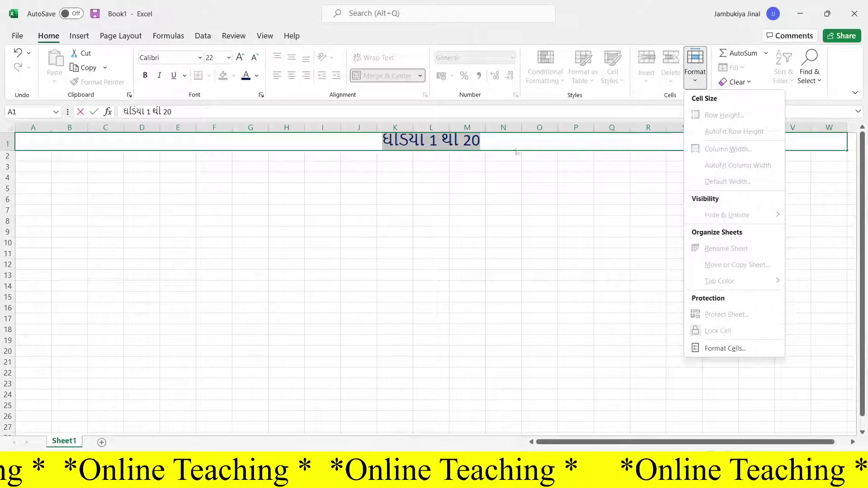
pyautogui.click(456, 162)
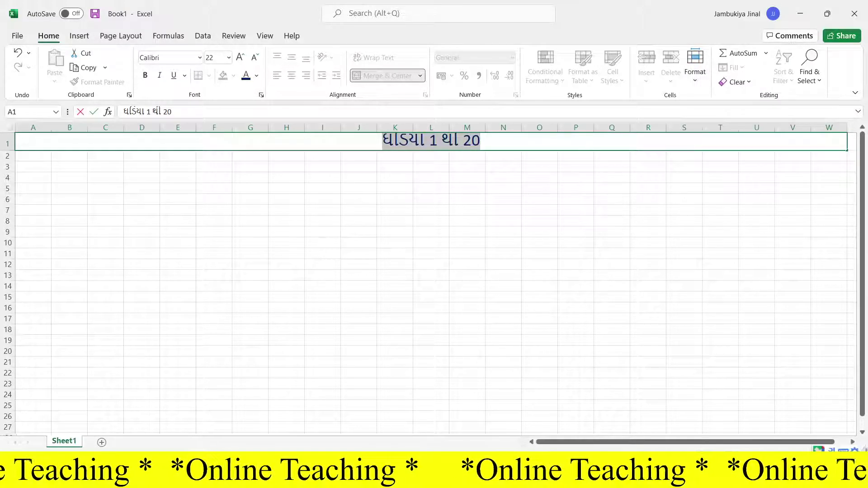
pyautogui.click(288, 174)
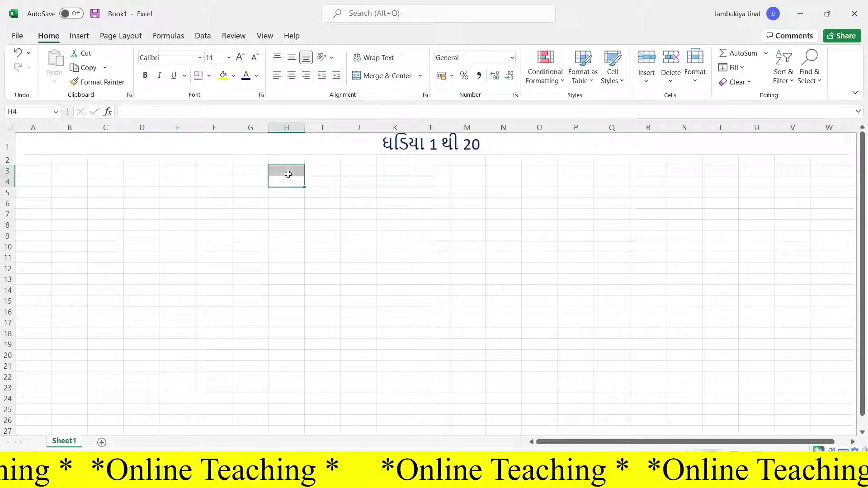
# Begin an entry in cell A2, leave it empty, and switch the keyboard layout to English (India).
pyautogui.click(39, 161)
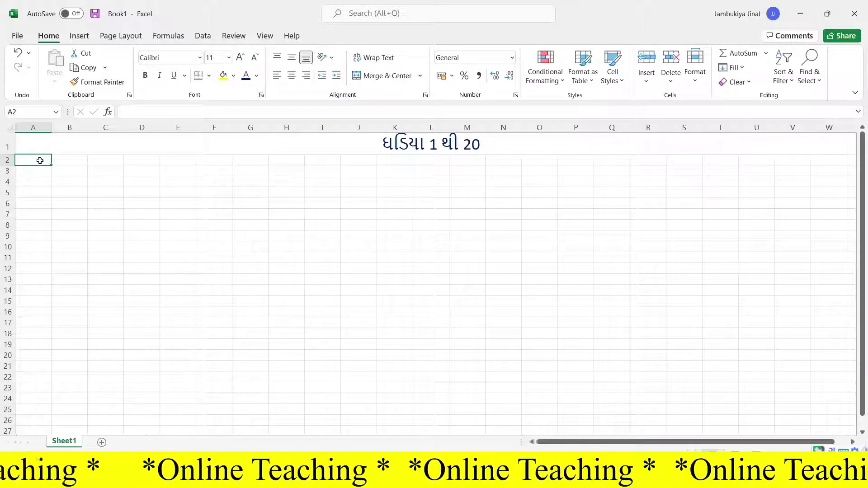
pyautogui.write('1')
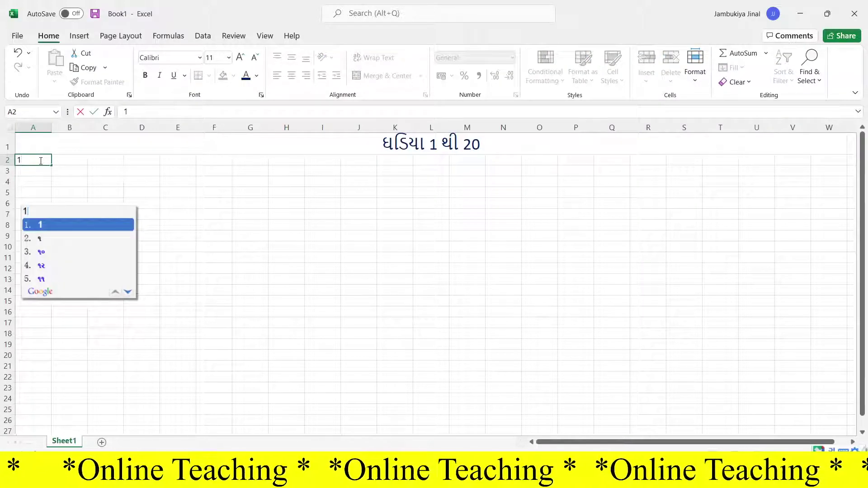
pyautogui.press('BackSpace')
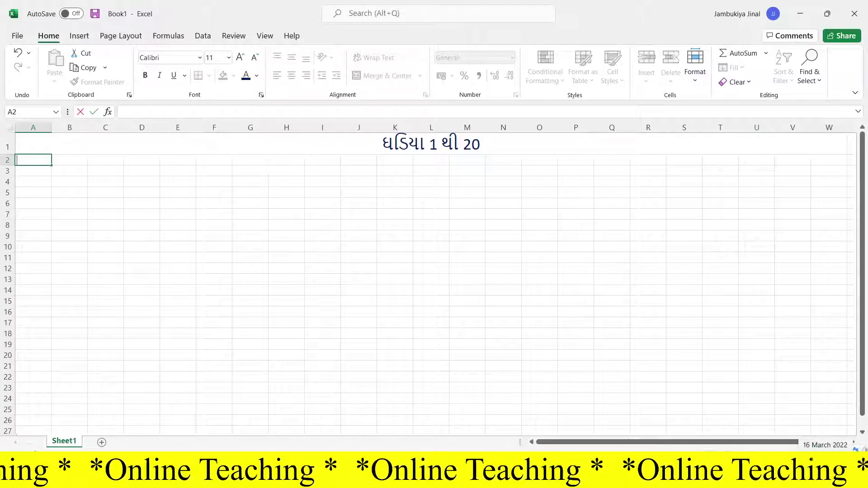
pyautogui.click(834, 450)
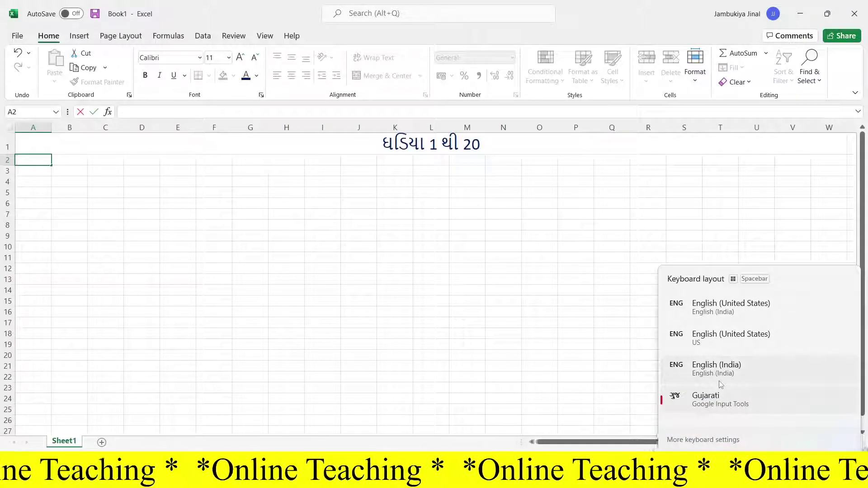
pyautogui.click(721, 383)
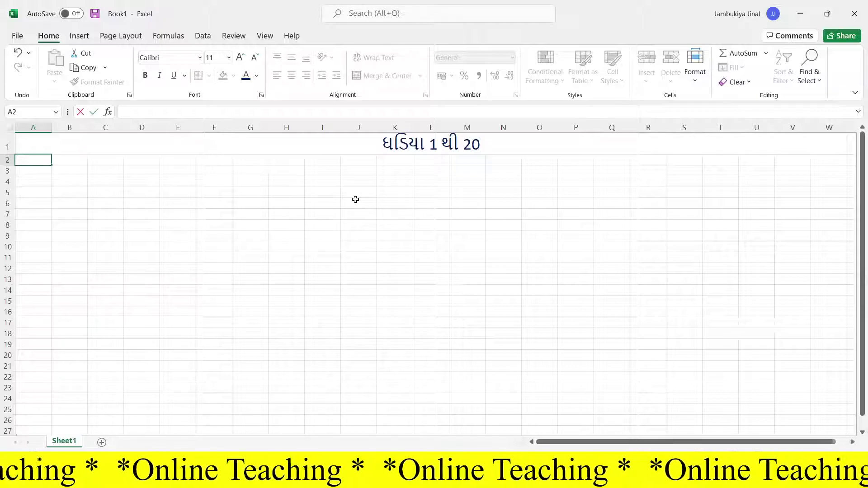
# Enter the first row of the 1 times table, 1, 1, 1, in cells A2 to C2.
pyautogui.press('Tab')
pyautogui.write('1')
pyautogui.press('Tab')
pyautogui.write('1')
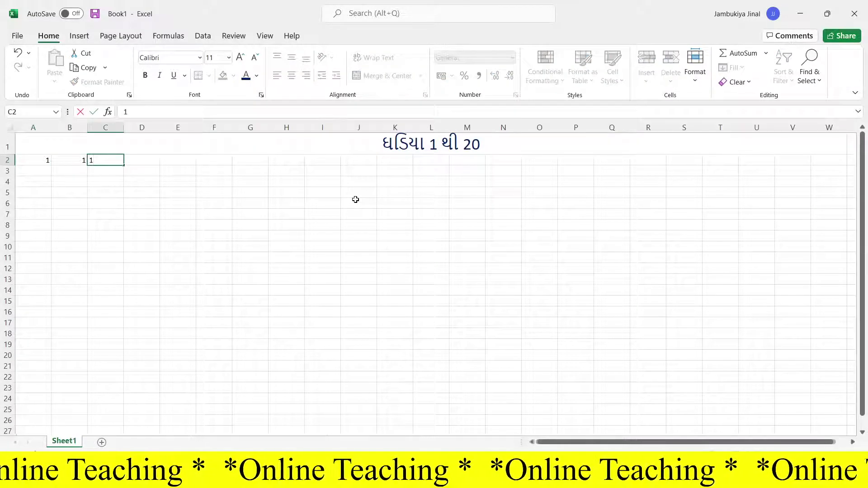
pyautogui.press('Tab')
# Leave column D empty and enter the first row of the 2 times table, 2, 1, 2, in cells E2 to G2.
pyautogui.press('Tab')
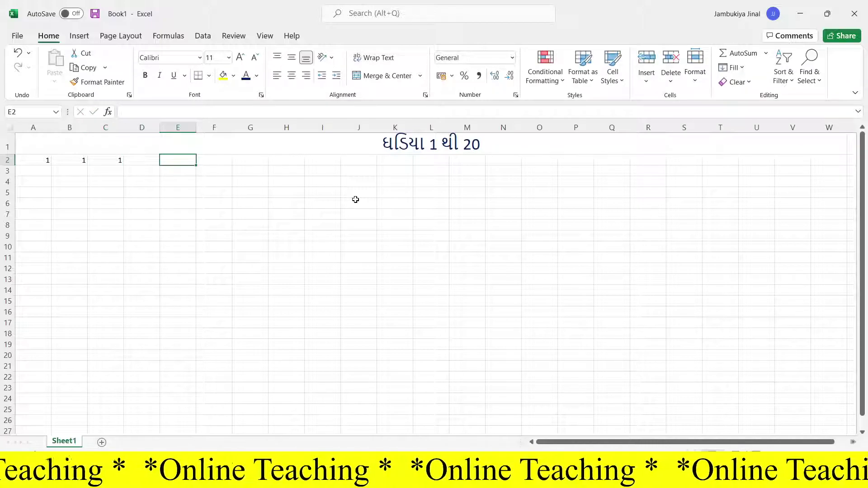
pyautogui.write('2')
pyautogui.press('Tab')
pyautogui.write('1')
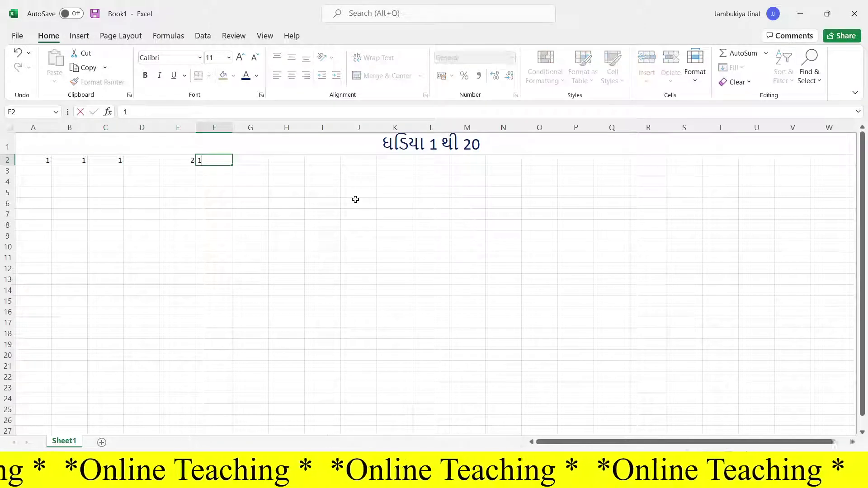
pyautogui.press('Tab')
pyautogui.write('2')
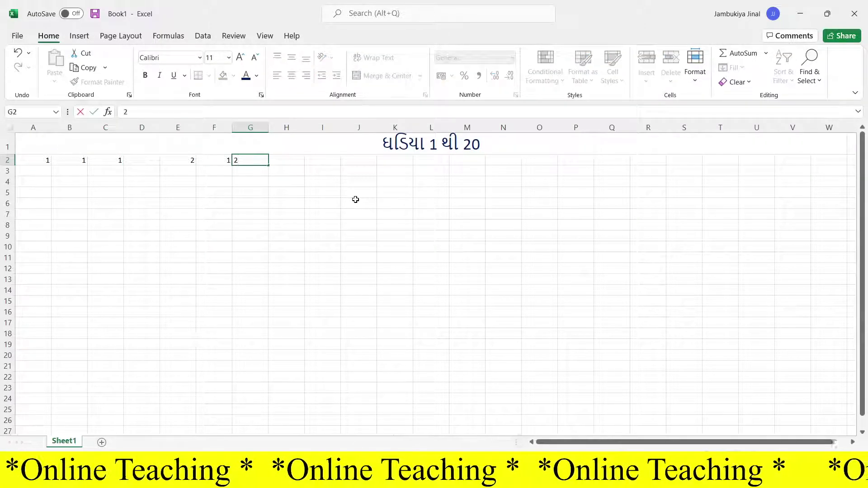
# Enter the second row of the 1 times table, 1, 2, 2, in cells A3 to C3.
pyautogui.click(39, 170)
pyautogui.write('1')
pyautogui.press('Tab')
pyautogui.write('2')
pyautogui.press('Tab')
pyautogui.write('2')
pyautogui.press('Tab')
# Enter the second row of the 2 times table, 2, 2, 4, in cells E3 to G3.
pyautogui.press('Tab')
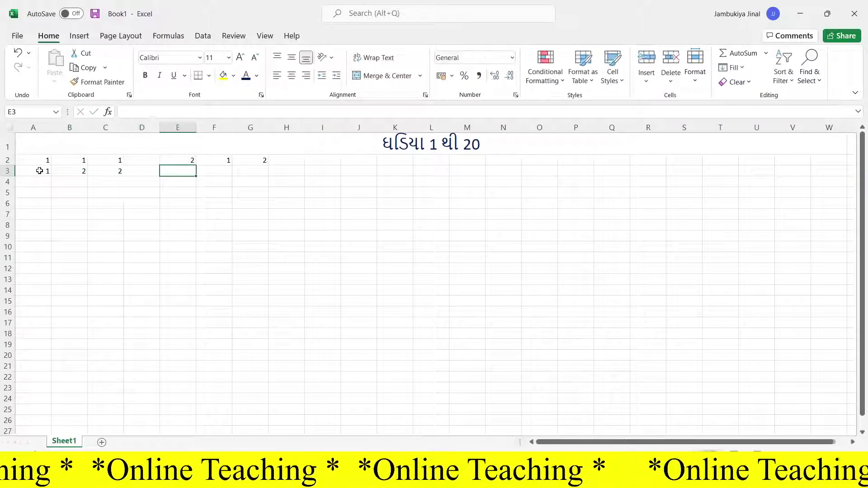
pyautogui.write('2')
pyautogui.press('Tab')
pyautogui.write('2')
pyautogui.press('Tab')
pyautogui.write('4')
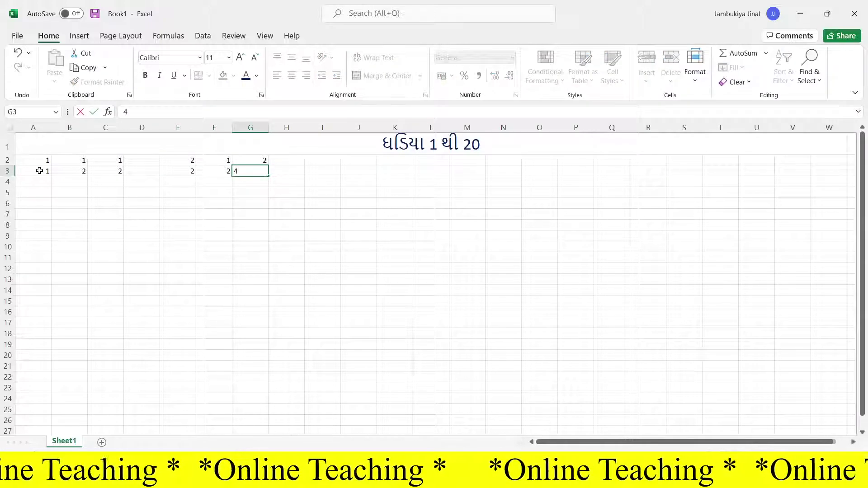
pyautogui.press('Tab')
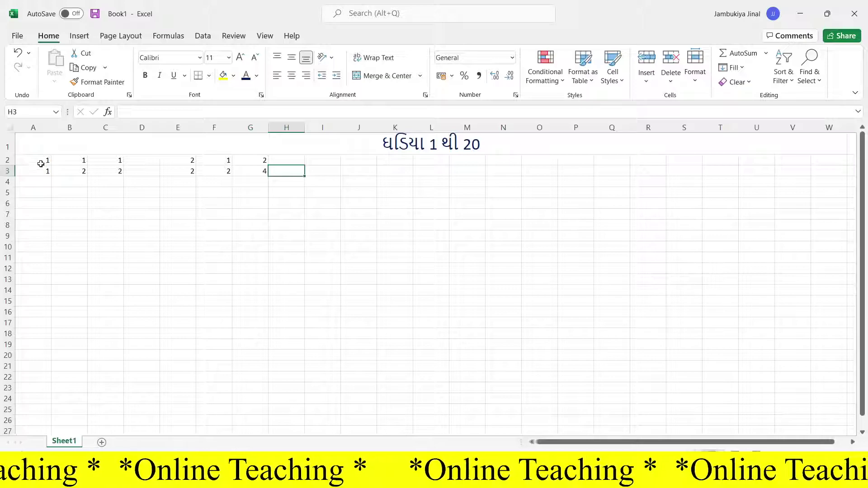
# Extend the number series of A2:C3 and of E2:G3 down to row 11 with AutoFill.
pyautogui.moveTo(43, 160); pyautogui.dragTo(121, 172)
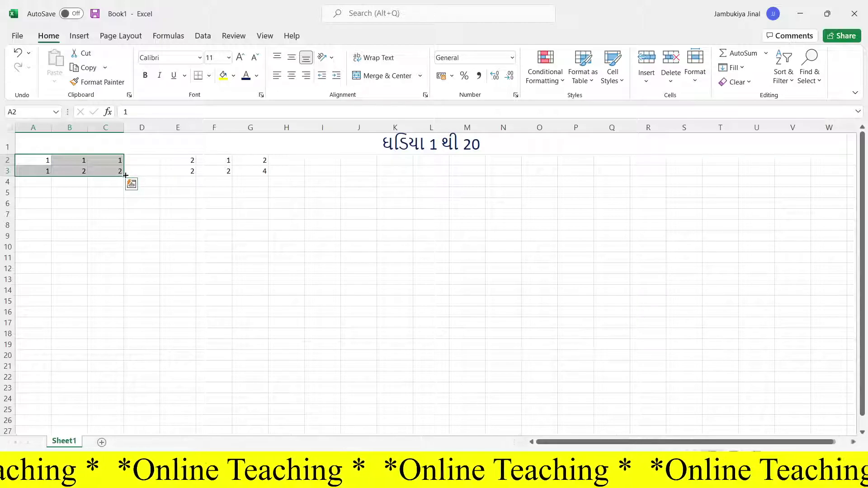
pyautogui.moveTo(125, 175); pyautogui.dragTo(125, 261)
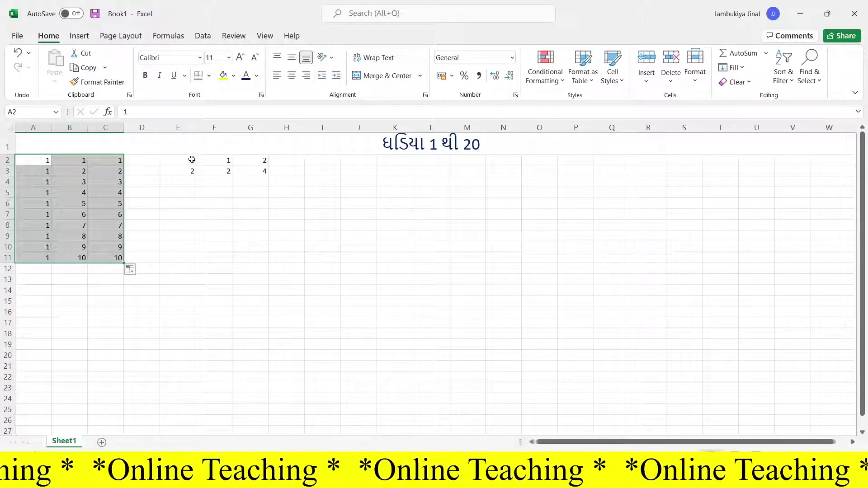
pyautogui.moveTo(184, 157); pyautogui.dragTo(263, 261)
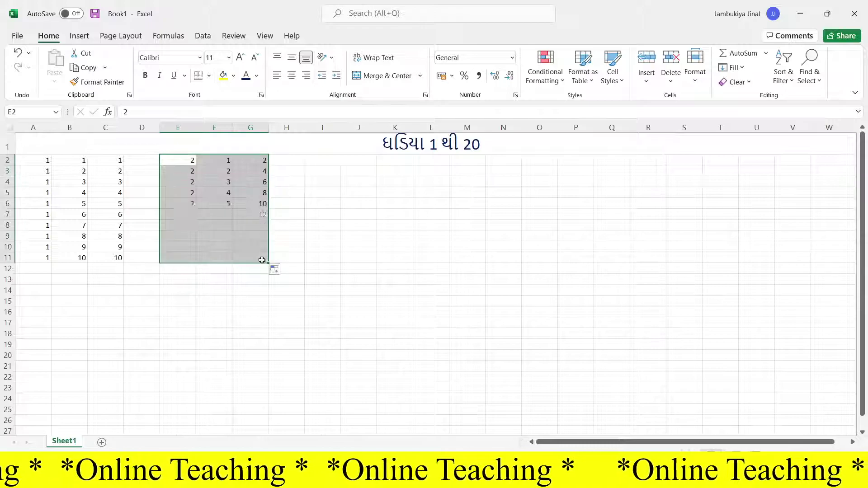
# Enter the first row of the 3 times table, 3, 1, 3, in cells I2 to K2.
pyautogui.click(312, 162)
pyautogui.write('3')
pyautogui.press('Tab')
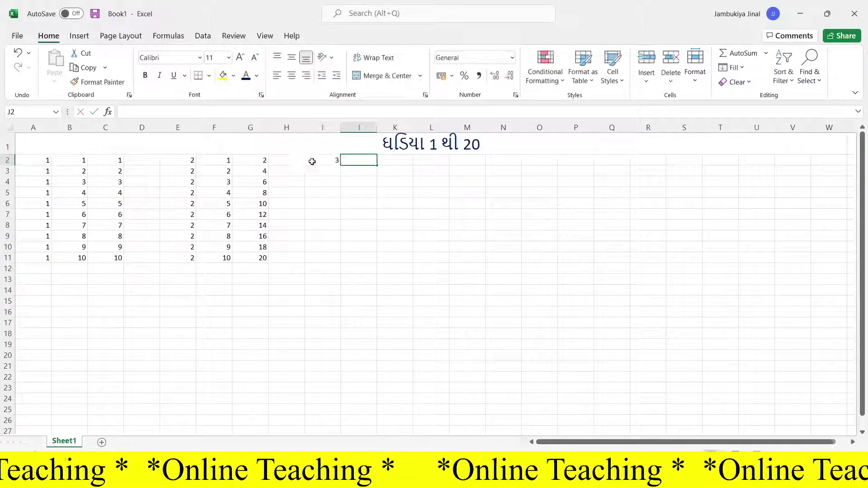
pyautogui.write('1')
pyautogui.press('Tab')
pyautogui.write('3')
pyautogui.press('Tab')
# Leave column L empty and enter the first row of the 4 times table, 4, 1, 4, in cells M2 to O2.
pyautogui.press('Tab')
pyautogui.write('4')
pyautogui.press('Tab')
pyautogui.write('1')
pyautogui.press('Tab')
pyautogui.write('4')
pyautogui.press('Tab')
# Leave column P empty and enter the first row of the 5 times table, 5, 1, 5, in cells Q2 to S2.
pyautogui.press('Tab')
pyautogui.write('5')
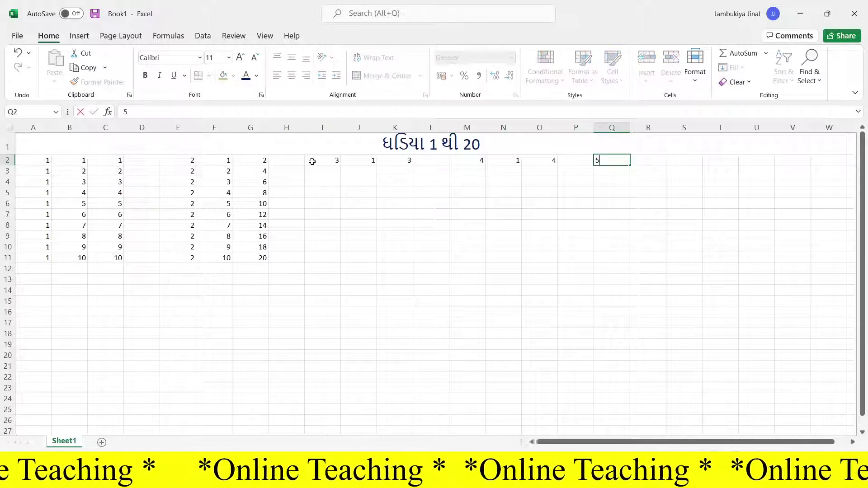
pyautogui.press('Tab')
pyautogui.write('1')
pyautogui.press('Tab')
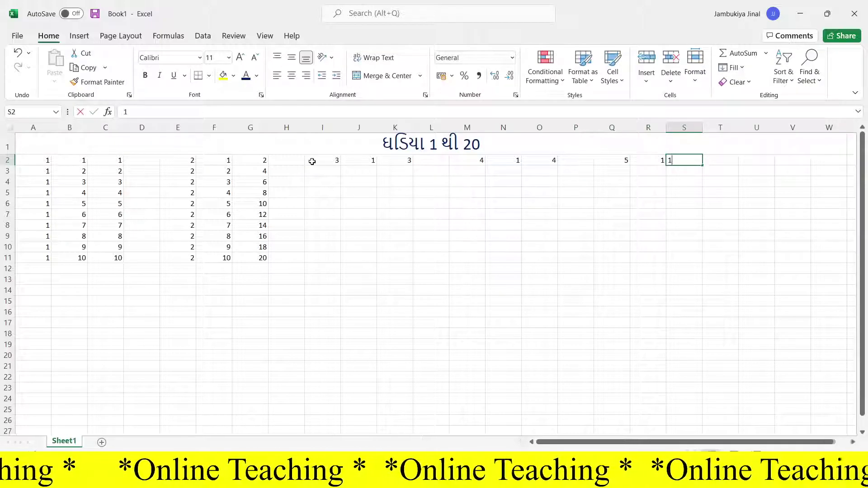
pyautogui.press('Tab')
pyautogui.press('Left')
pyautogui.write('5')
pyautogui.press('Tab')
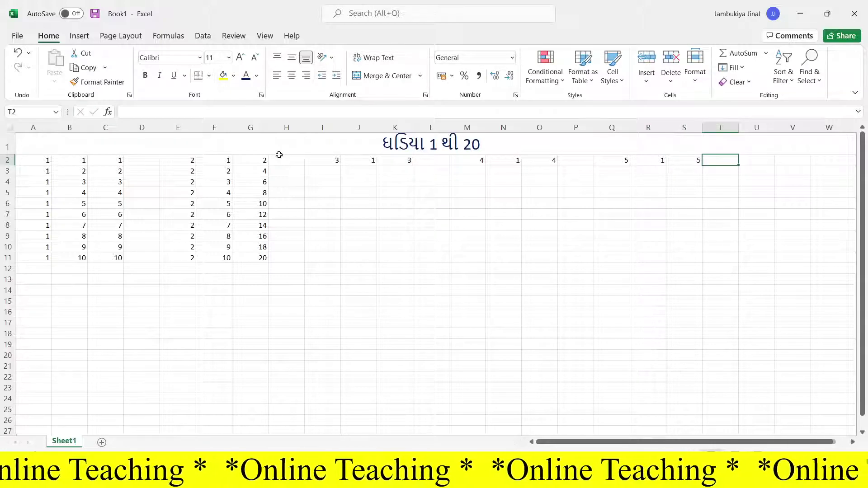
# Enter the second row of the 3 times table, 3, 2, 6, in cells I3 to K3.
pyautogui.click(326, 170)
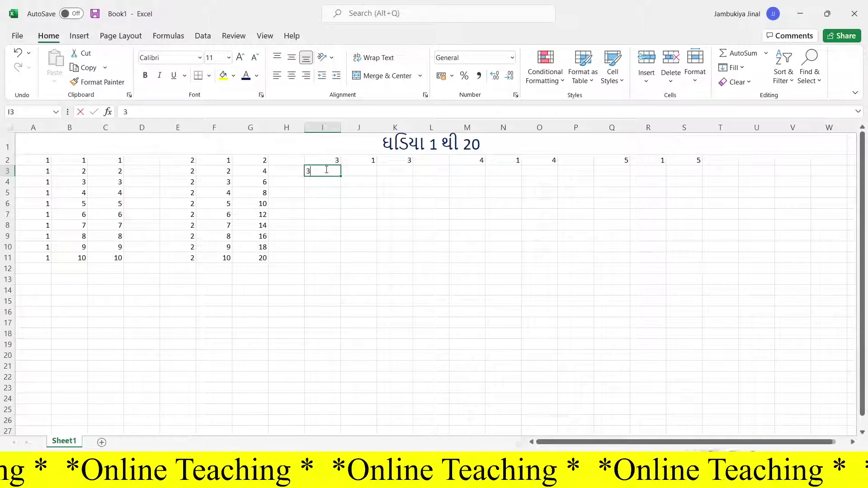
pyautogui.write('3')
pyautogui.press('Tab')
pyautogui.write('2')
pyautogui.press('Tab')
pyautogui.write('6')
pyautogui.press('Tab')
# Enter the second row of the 4 times table, 4, 2, 8, in cells M3 to O3, correcting any misplaced entry.
pyautogui.press('Tab')
pyautogui.press('Tab')
pyautogui.write('4')
pyautogui.press('Tab')
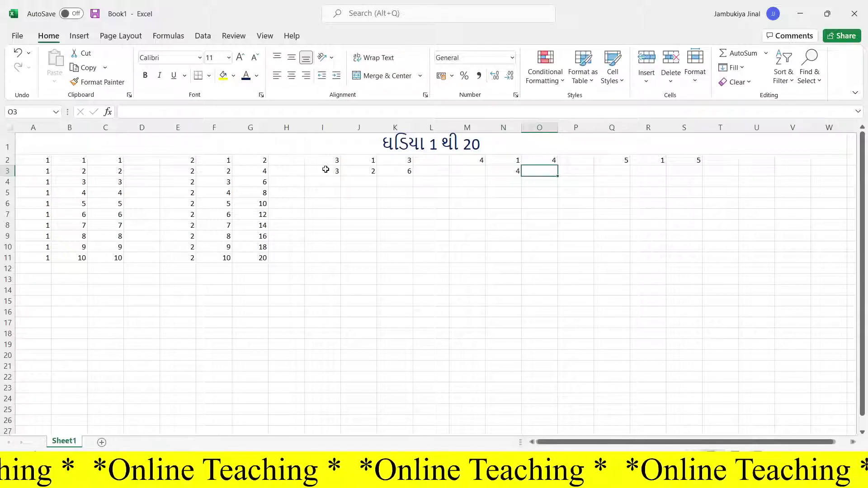
pyautogui.press('Left')
pyautogui.press('Left')
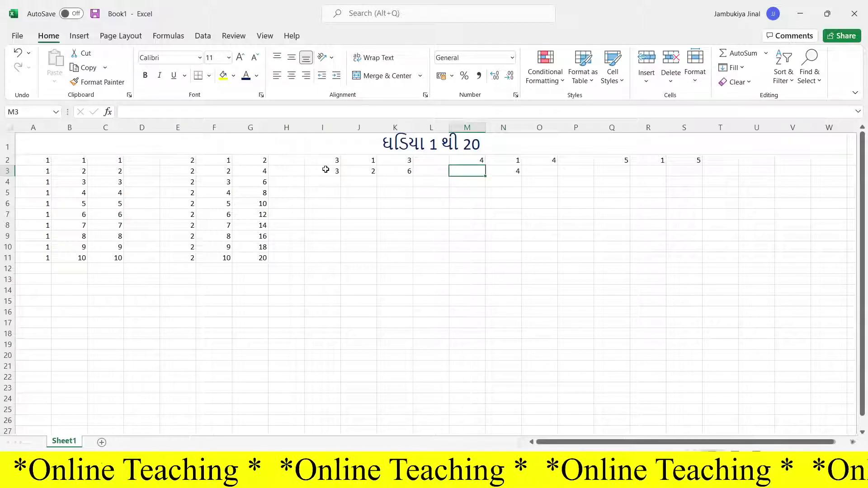
pyautogui.write('4')
pyautogui.press('Tab')
pyautogui.write('2')
pyautogui.press('Tab')
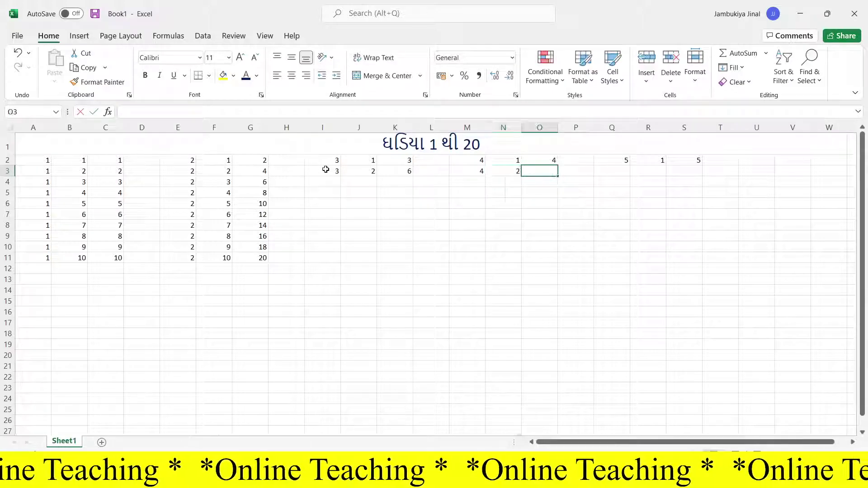
pyautogui.write('8')
pyautogui.press('Tab')
# Enter the second row of the 5 times table, 5, 2, 10, in cells Q3 to S3.
pyautogui.press('Tab')
pyautogui.write('5')
pyautogui.press('Tab')
pyautogui.write('2')
pyautogui.press('Tab')
pyautogui.write('1')
pyautogui.press('Tab')
pyautogui.press('Left')
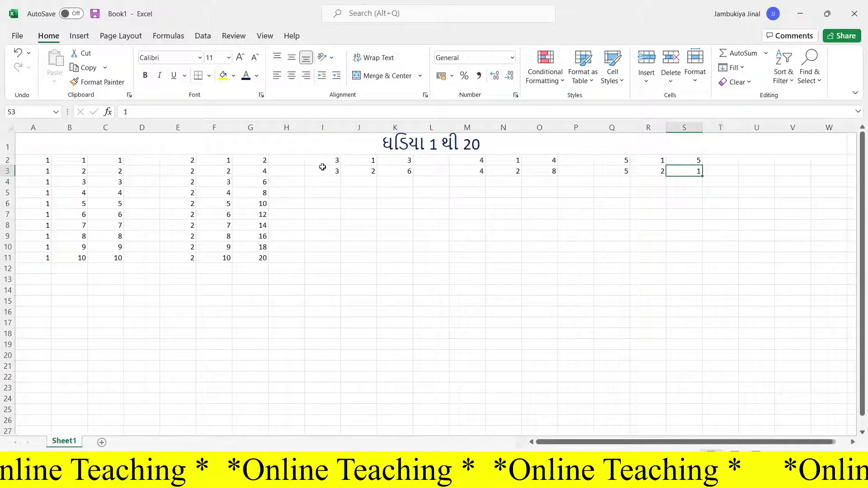
pyautogui.write('0')
pyautogui.press('Tab')
# Extend the number series of I2:S3 down to row 11 with AutoFill and clear the selection.
pyautogui.moveTo(321, 162); pyautogui.dragTo(704, 262)
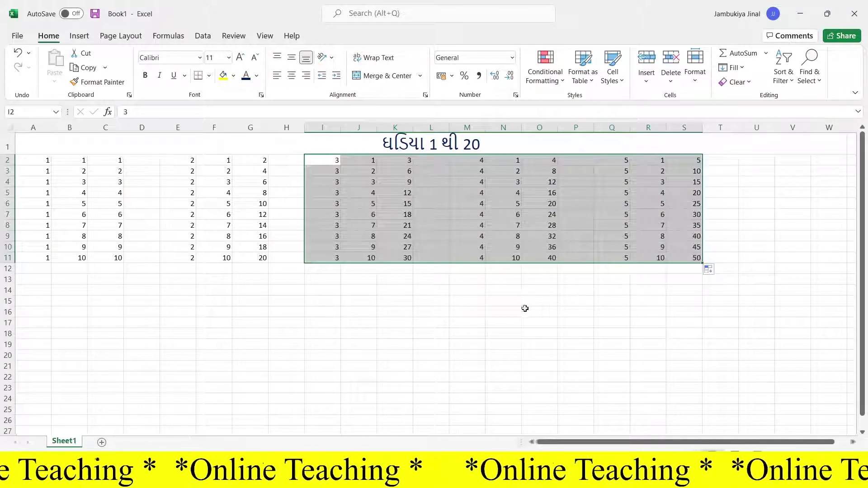
pyautogui.click(440, 312)
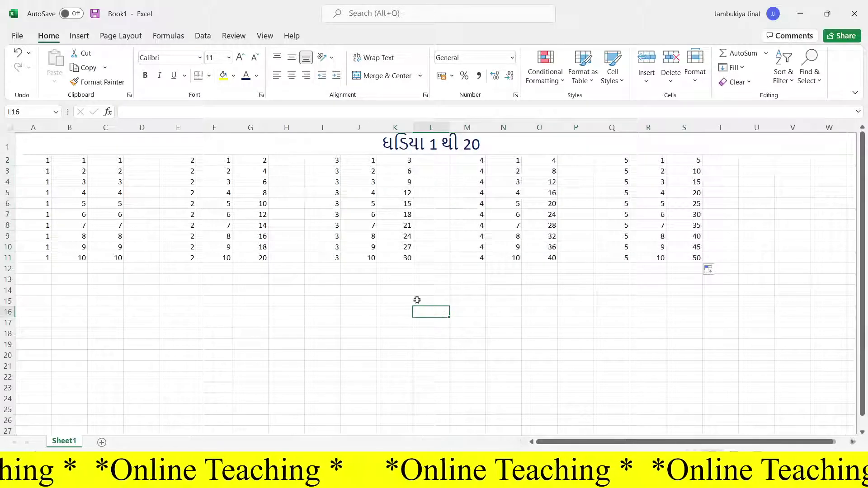
# AutoFit the column widths of the five tables in A2:S11 and clear the selection.
pyautogui.moveTo(37, 158); pyautogui.dragTo(690, 263)
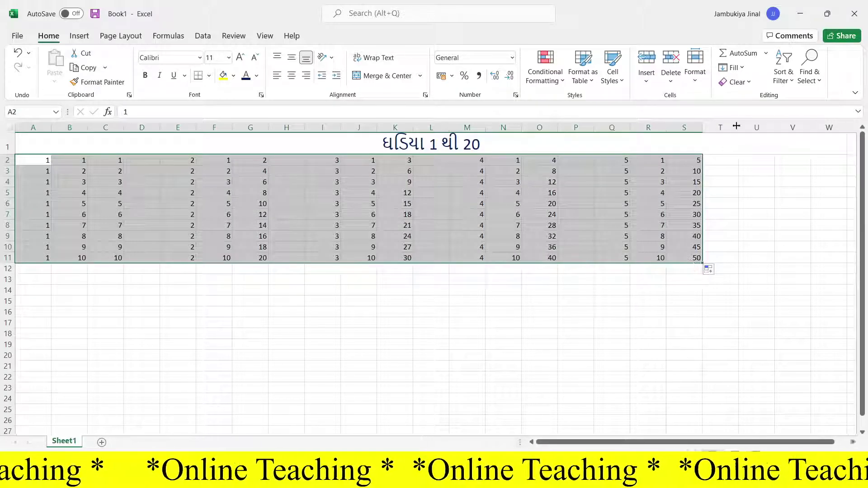
pyautogui.click(698, 80)
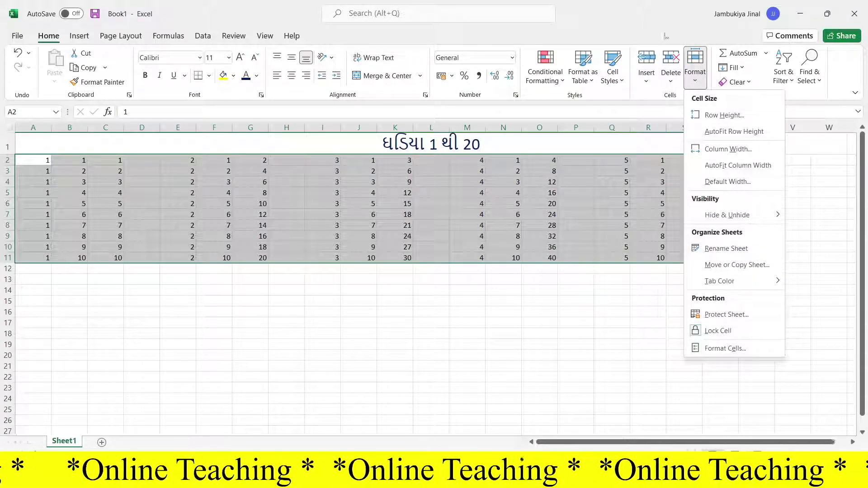
pyautogui.click(728, 166)
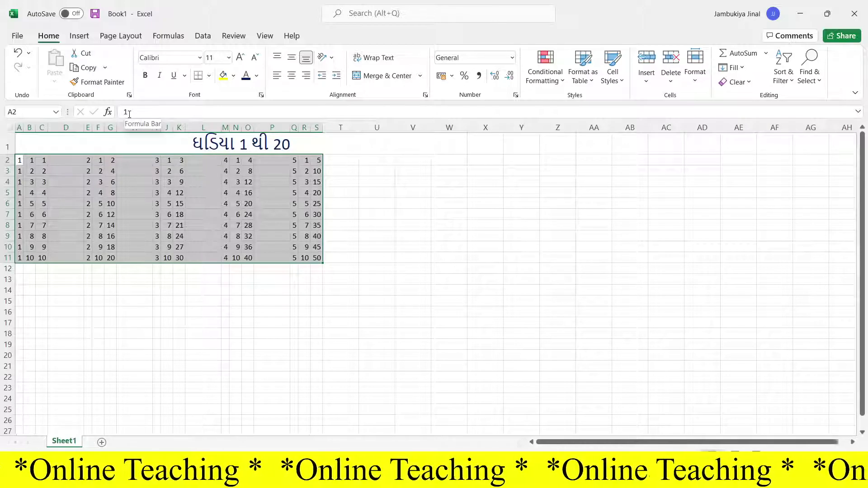
pyautogui.click(145, 292)
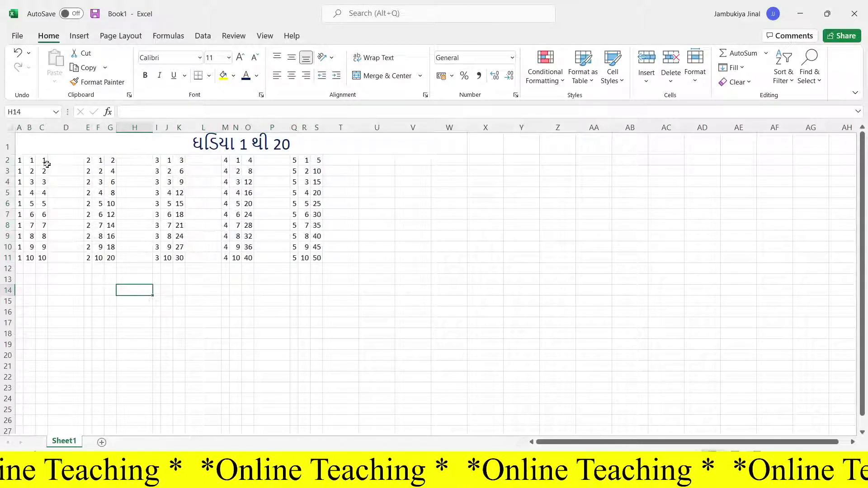
# Enter the first row of the 6 times table, 6, 1, 6, in cells U2 to W2.
pyautogui.click(370, 159)
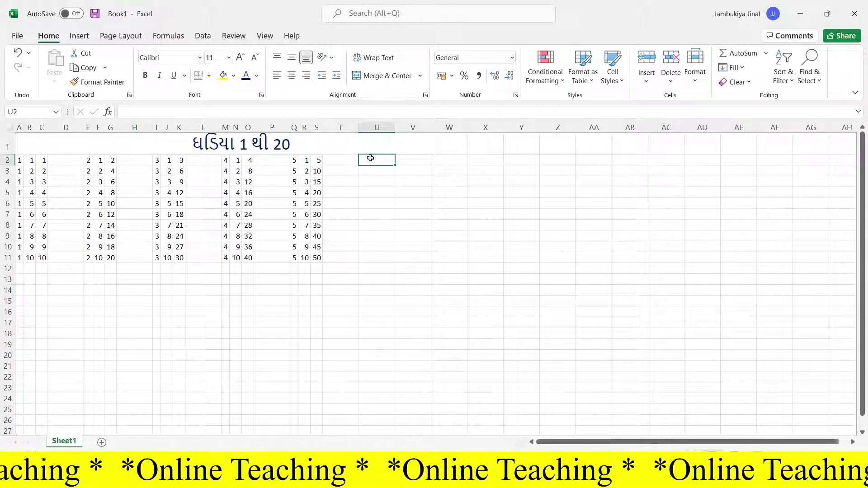
pyautogui.write('6')
pyautogui.press('Tab')
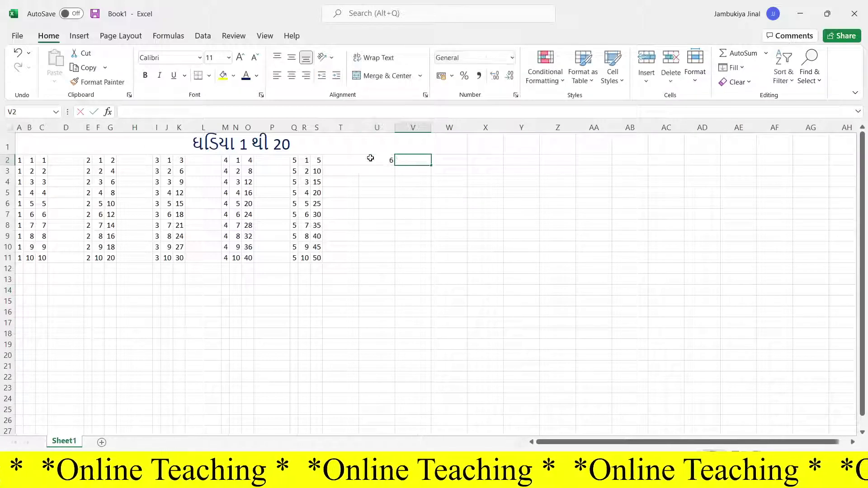
pyautogui.write('1')
pyautogui.press('Tab')
pyautogui.press('Tab')
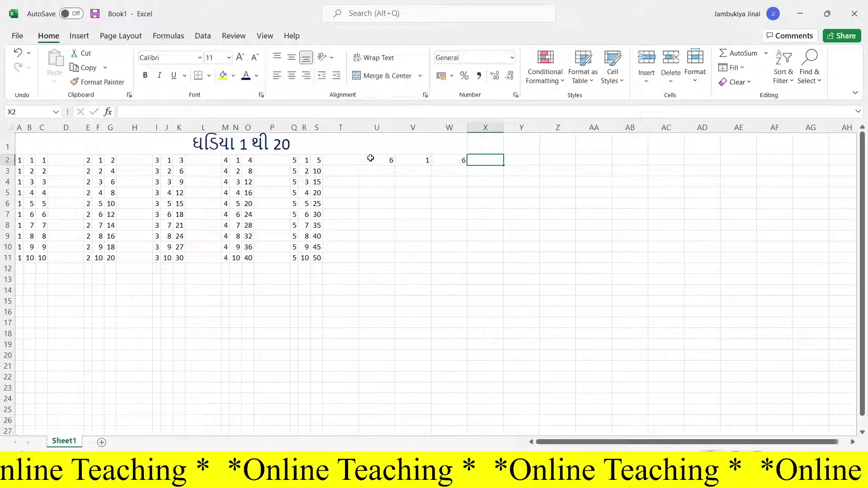
# Leave column X empty and enter the first row of the 7 times table, 7, 1, 7, in cells Y2 to AA2.
pyautogui.press('Tab')
pyautogui.write('7')
pyautogui.press('Tab')
pyautogui.write('1')
pyautogui.press('Tab')
pyautogui.write('7')
pyautogui.press('Tab')
# Leave column AB empty and enter the first row of the 8 times table, 8, 1, 8, in cells AC2 to AE2.
pyautogui.press('Tab')
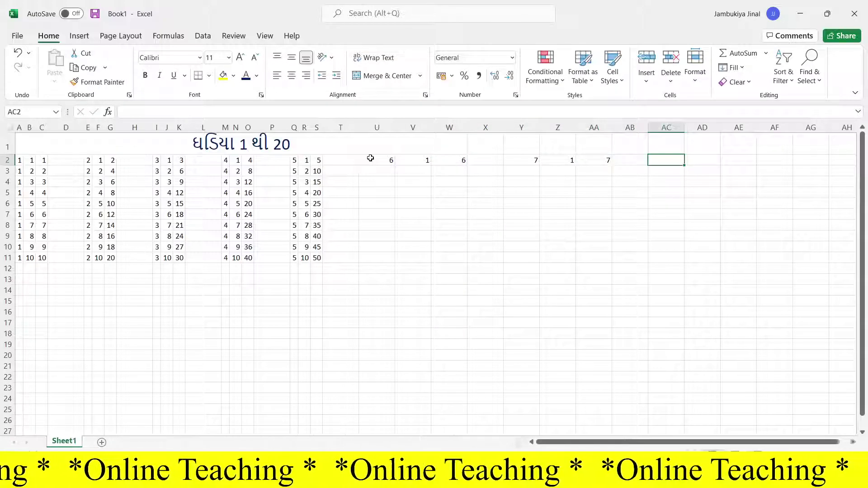
pyautogui.write('8')
pyautogui.press('Tab')
pyautogui.write('1')
pyautogui.press('Tab')
pyautogui.write('8')
pyautogui.press('Tab')
pyautogui.press('Tab')
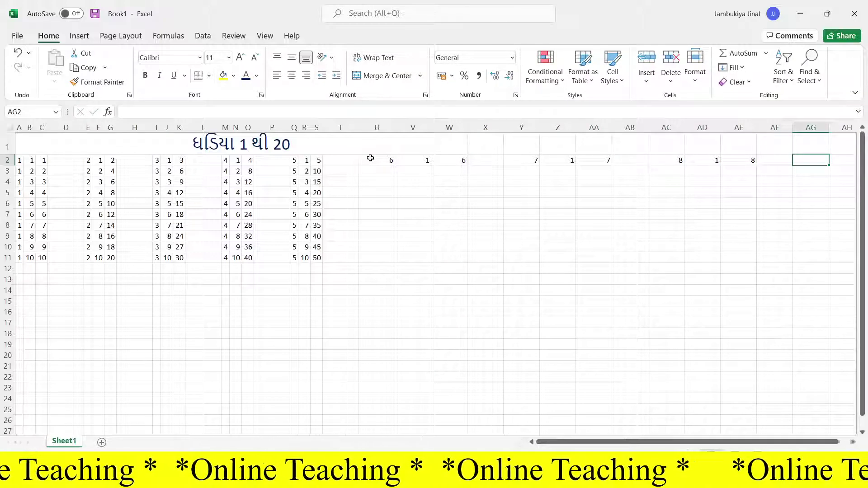
# Enter the second row of the 6 times table, 6, 2, 12, in cells U3 to W3.
pyautogui.click(390, 170)
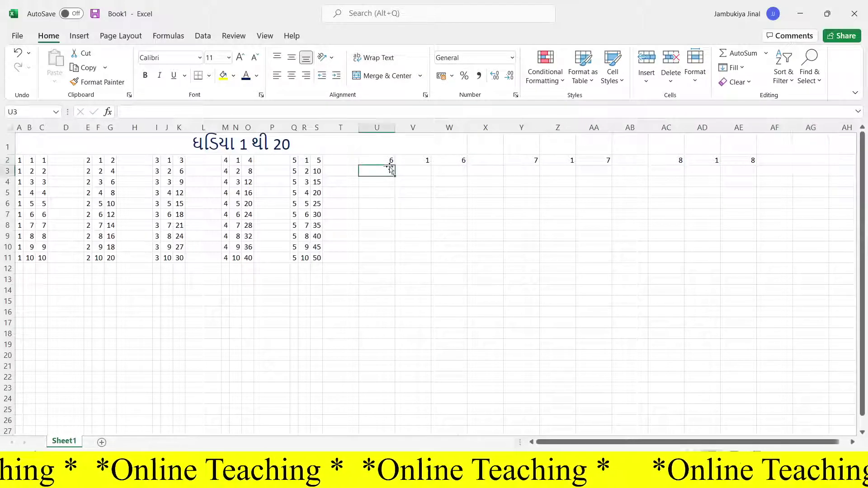
pyautogui.write('6')
pyautogui.press('Tab')
pyautogui.write('2')
pyautogui.press('Tab')
pyautogui.write('12')
pyautogui.press('Tab')
# Enter the second row of the 7 times table, 7, 2, 14, in cells Y3 to AA3.
pyautogui.press('Tab')
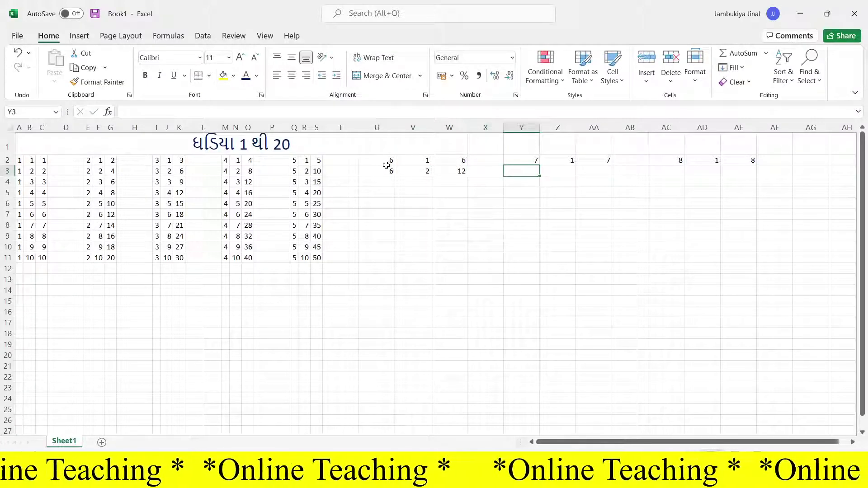
pyautogui.write('7')
pyautogui.press('Tab')
pyautogui.write('2')
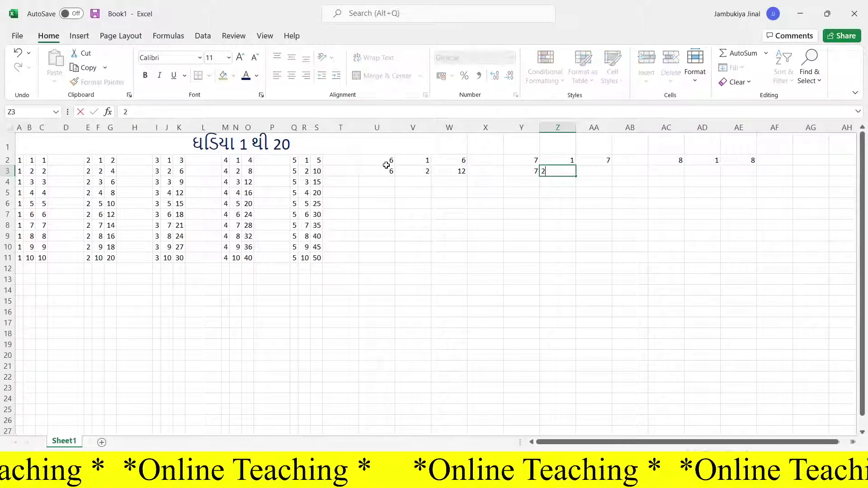
pyautogui.press('Tab')
pyautogui.write('14')
pyautogui.press('Tab')
# Enter the second row of the 8 times table, 8, 2, 16, in cells AC3 to AE3.
pyautogui.press('Tab')
pyautogui.write('8')
pyautogui.press('Tab')
pyautogui.write('2')
pyautogui.press('Tab')
pyautogui.write('1')
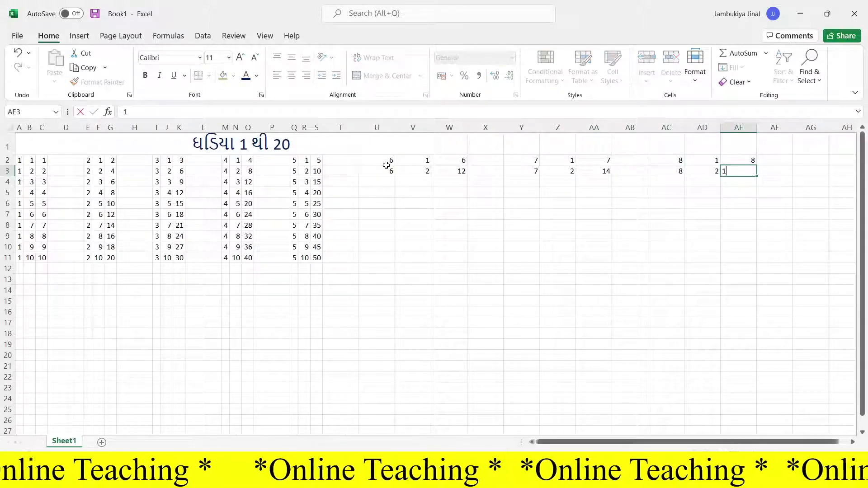
pyautogui.press('Tab')
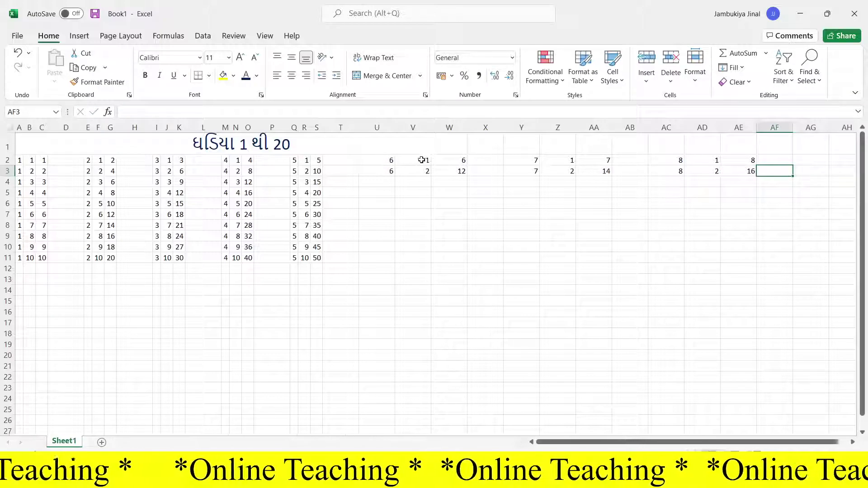
# AutoFill the 6, 7 and 8 times tables down to row 11 and AutoFit the widths of columns U to AE.
pyautogui.moveTo(382, 162); pyautogui.dragTo(749, 267)
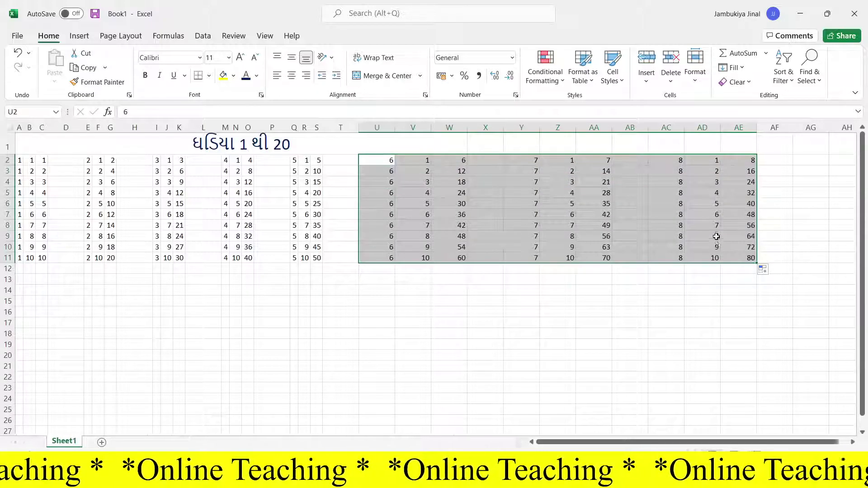
pyautogui.click(703, 76)
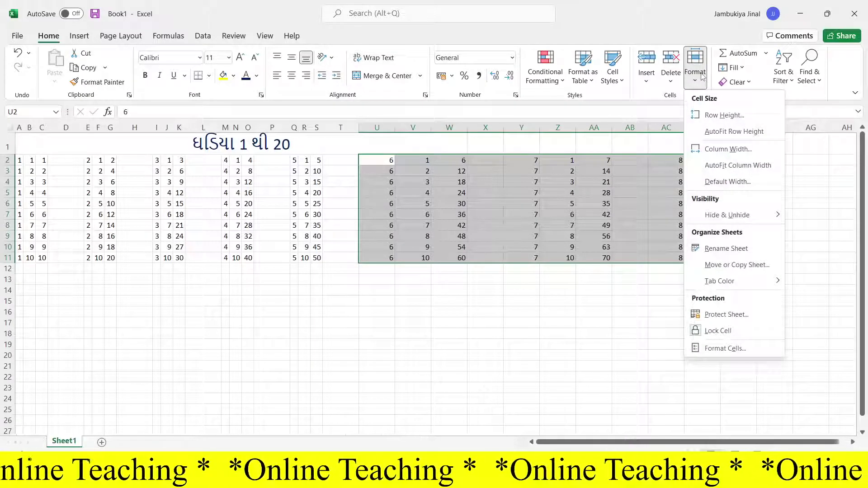
pyautogui.click(724, 169)
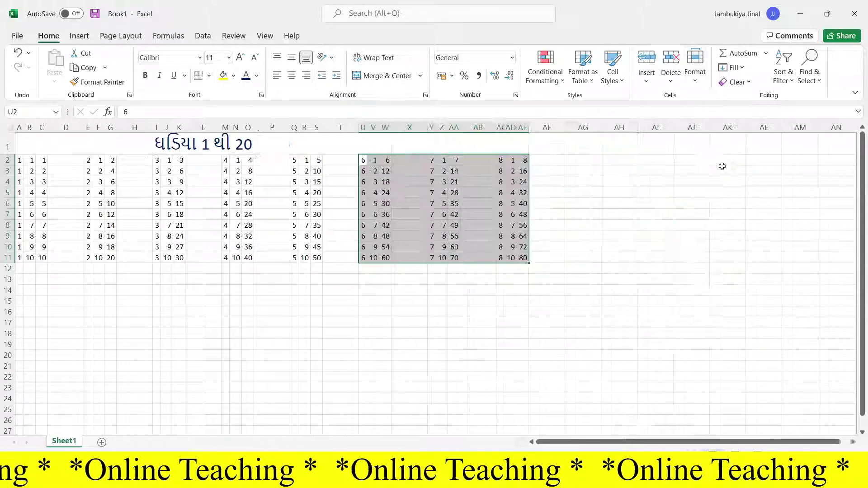
pyautogui.click(473, 290)
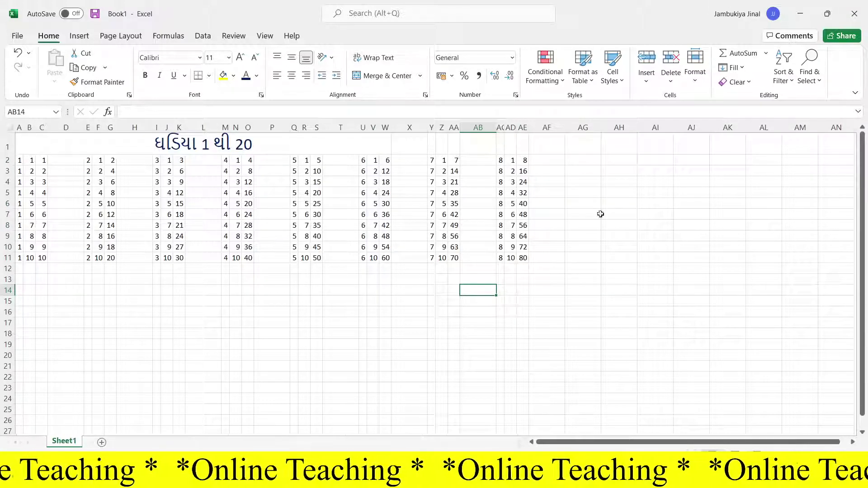
# Leave column AF empty and enter the first row of the 9 times table, 9, 1, 9, in cells AG2 to AI2.
pyautogui.click(569, 163)
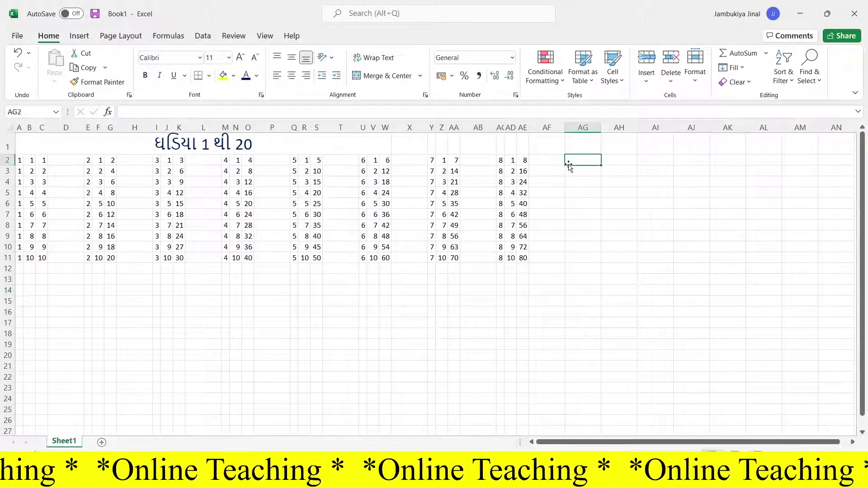
pyautogui.write('9')
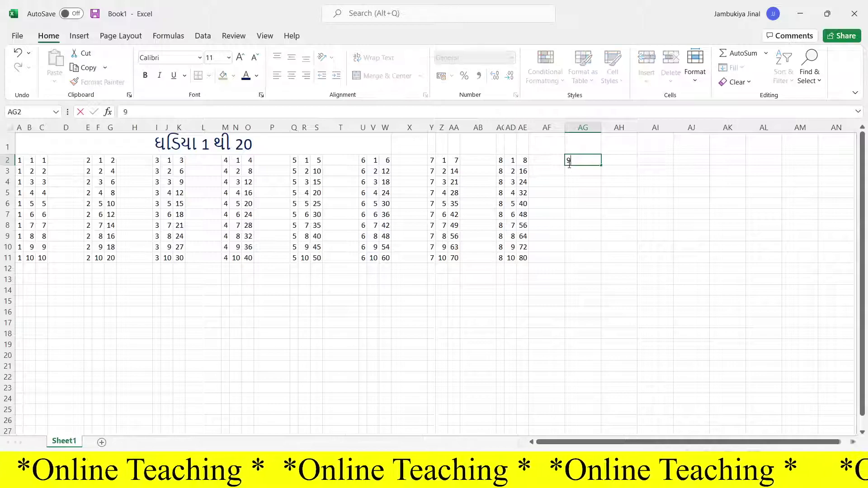
pyautogui.press('Tab')
pyautogui.write('1')
pyautogui.press('Tab')
pyautogui.write('9')
pyautogui.press('Tab')
# Enter the second row of the 9 times table, 9, 2, 18, in cells AG3 to AI3.
pyautogui.press('Down')
pyautogui.press('Left')
pyautogui.press('Left')
pyautogui.press('Left')
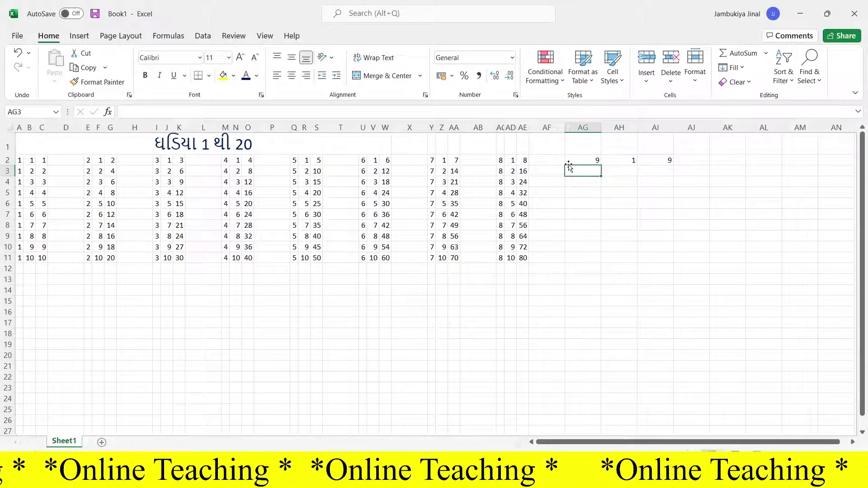
pyautogui.write('9')
pyautogui.press('Tab')
pyautogui.write('2')
pyautogui.press('Tab')
pyautogui.write('18')
pyautogui.press('Tab')
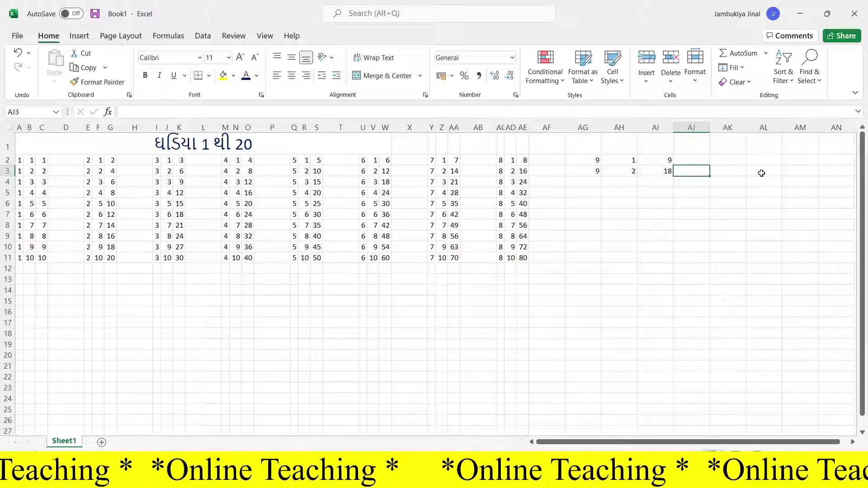
# Leave column AJ empty and enter the first row of the 10 times table, 10, 1, 10, in cells AK2 to AM2.
pyautogui.click(712, 156)
pyautogui.write('10')
pyautogui.press('Tab')
pyautogui.write('1')
pyautogui.press('Tab')
pyautogui.write('10')
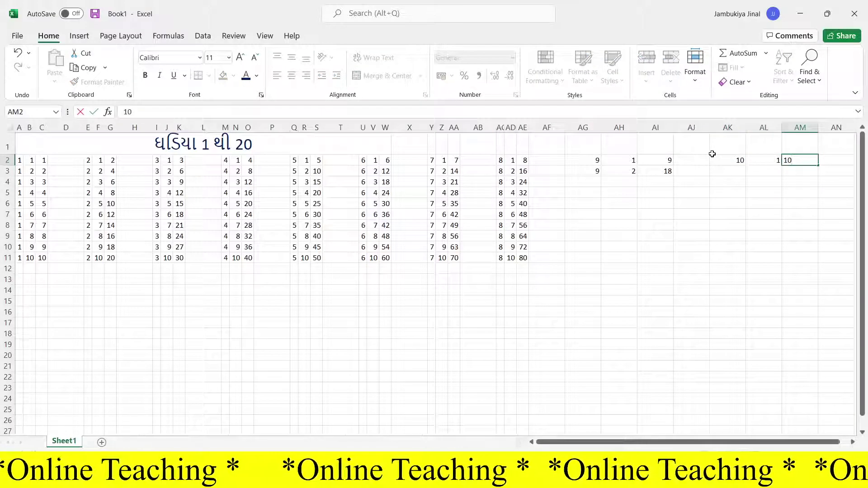
# Enter the second row of the 10 times table, 10, 2, 20, in cells AK3 to AM3.
pyautogui.click(733, 172)
pyautogui.write('10')
pyautogui.press('Tab')
pyautogui.write('2')
pyautogui.press('Tab')
pyautogui.write('20')
pyautogui.press('Tab')
# AutoFill the 9 and 10 times tables down to row 11 and AutoFit the widths of columns AG to AM.
pyautogui.moveTo(593, 160); pyautogui.dragTo(821, 261)
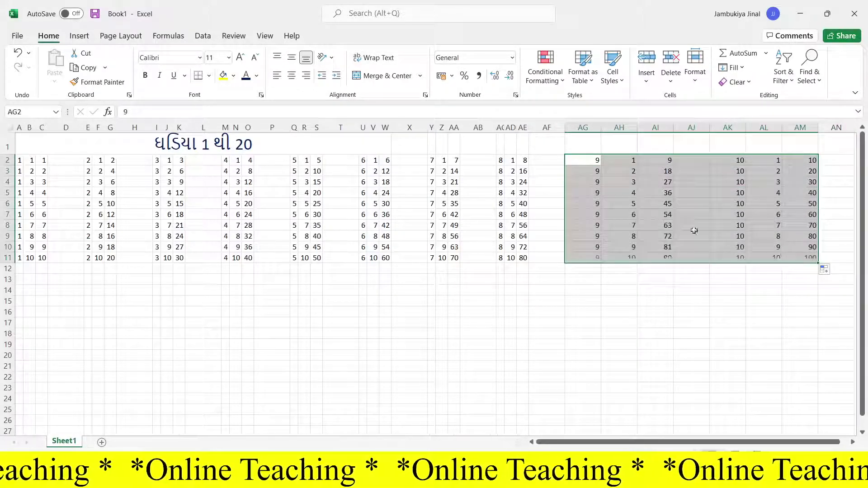
pyautogui.click(699, 85)
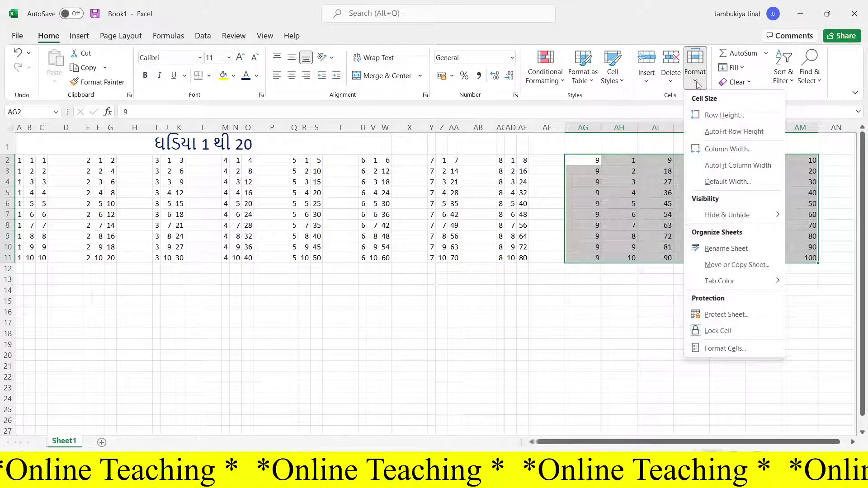
pyautogui.click(709, 167)
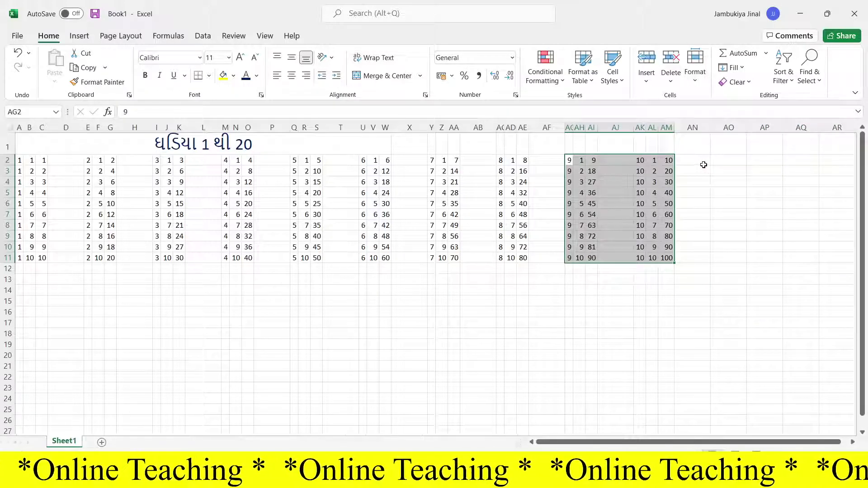
pyautogui.click(477, 277)
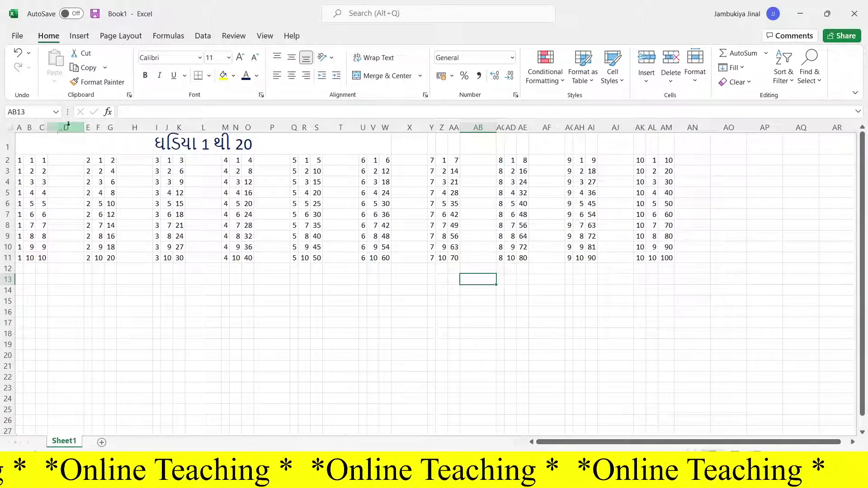
# Apply Thick Outside Borders to the 1 times table in A2:C11 and the 2 times table in E2:G11.
pyautogui.moveTo(20, 159); pyautogui.dragTo(41, 256)
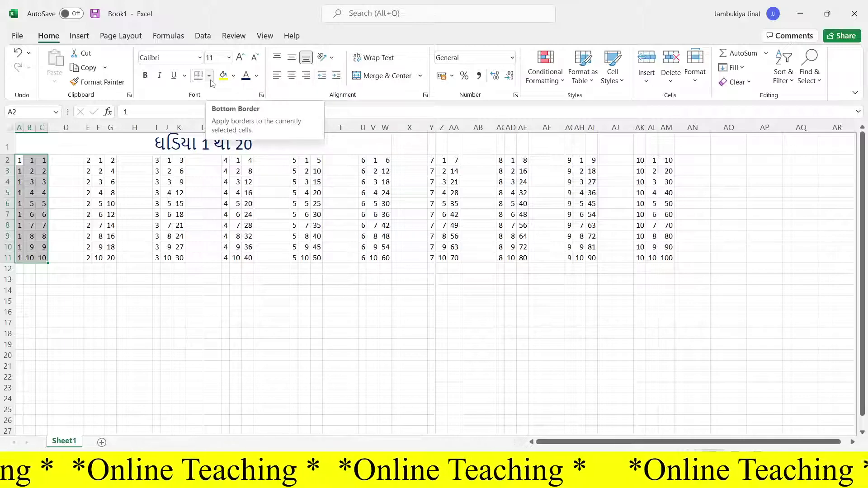
pyautogui.click(210, 76)
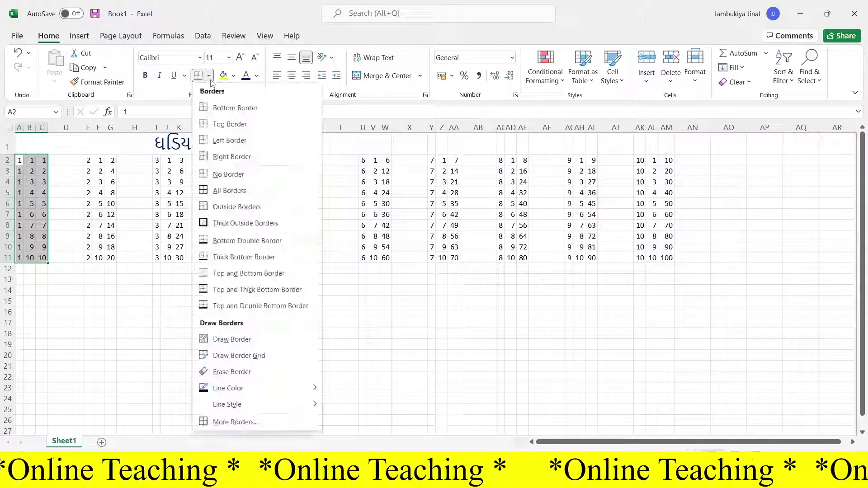
pyautogui.click(216, 225)
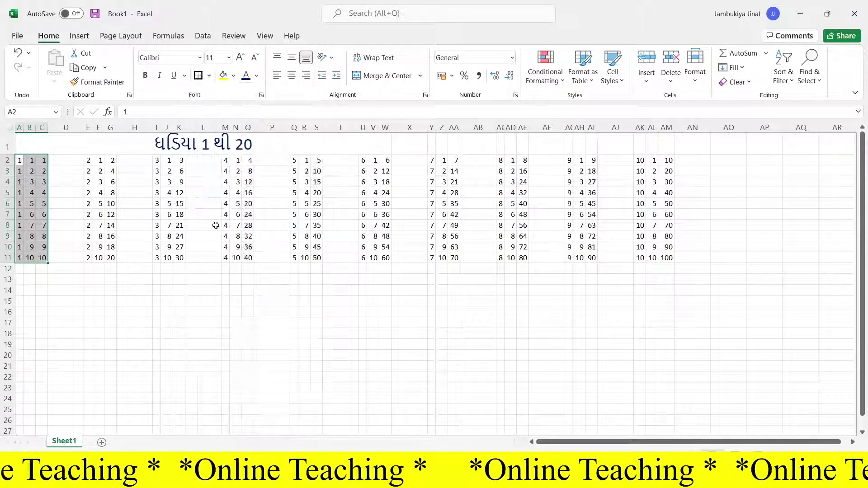
pyautogui.moveTo(88, 161); pyautogui.dragTo(110, 258)
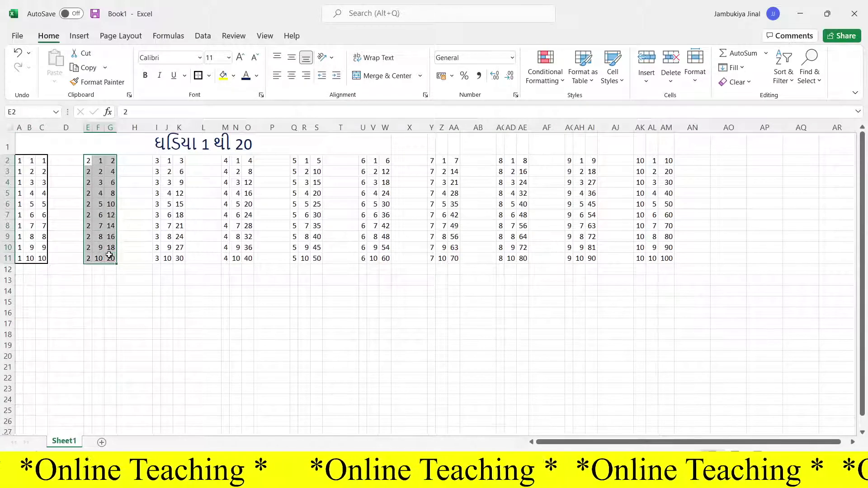
pyautogui.click(209, 76)
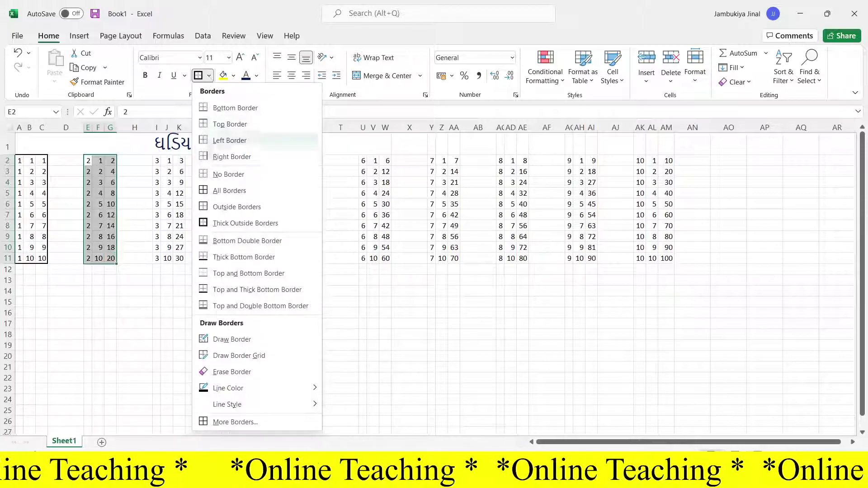
pyautogui.click(217, 222)
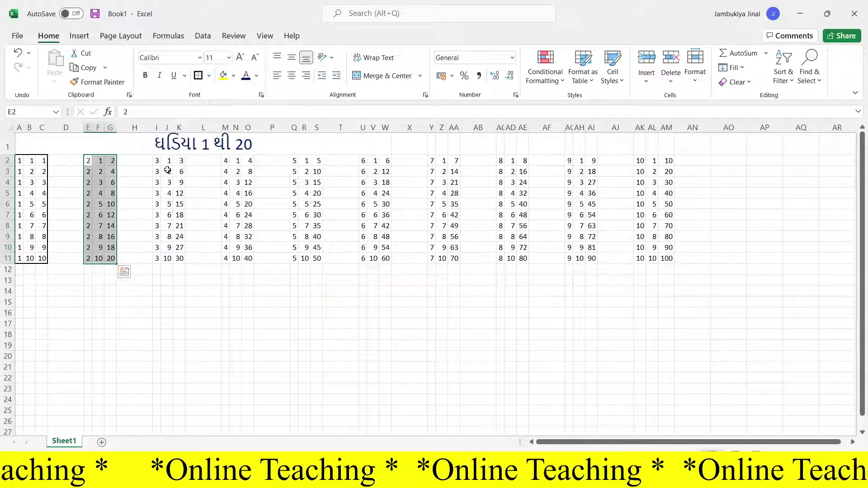
# Apply the same thick outside border separately to the 3, 4 and 5 times tables in I2:K11, M2:O11 and Q2:S11.
pyautogui.moveTo(161, 161); pyautogui.dragTo(181, 258)
pyautogui.click(198, 75)
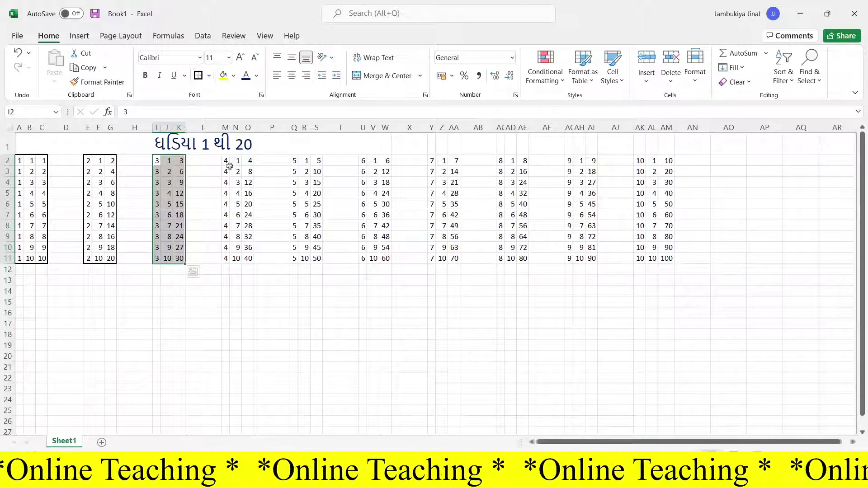
pyautogui.moveTo(225, 160); pyautogui.dragTo(251, 258)
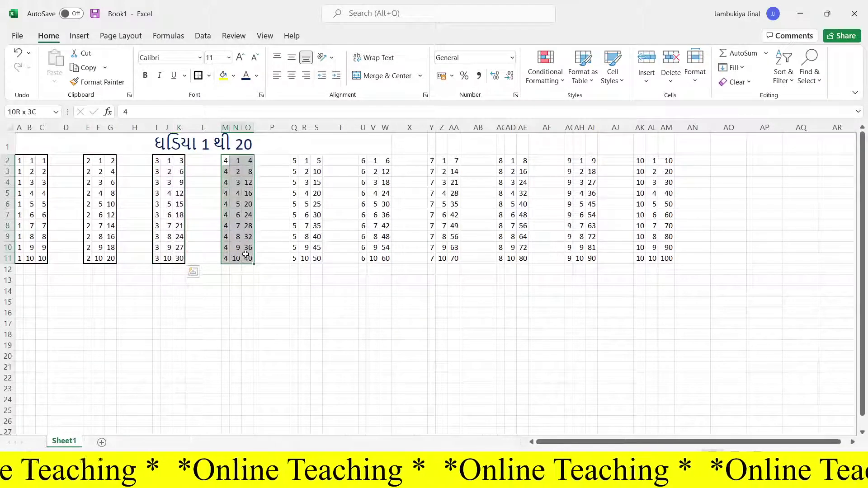
pyautogui.click(198, 75)
pyautogui.moveTo(294, 159); pyautogui.dragTo(317, 258)
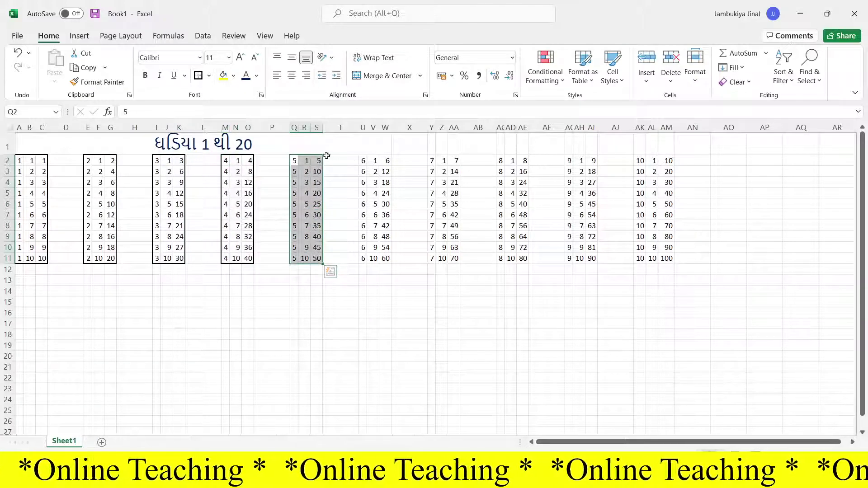
pyautogui.click(198, 75)
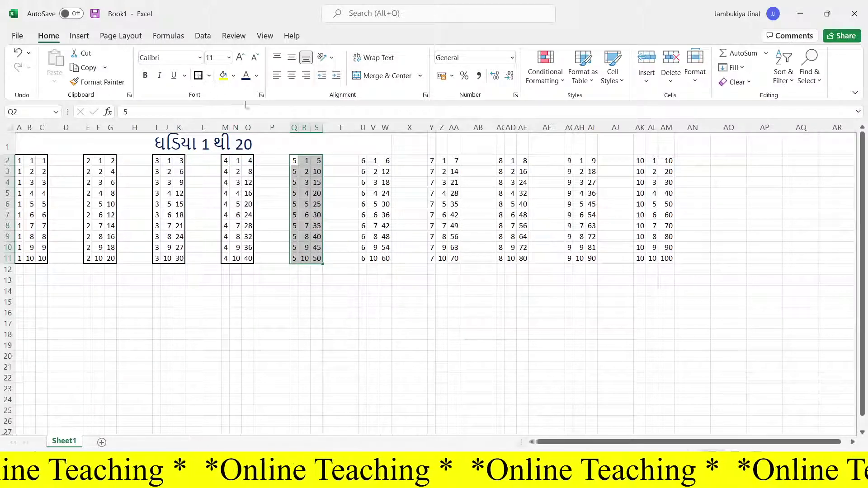
# Apply a separate thick outside border to each of the 6 to 10 times tables, from U2:W11 through AK2:AM11.
pyautogui.moveTo(362, 162); pyautogui.dragTo(384, 258)
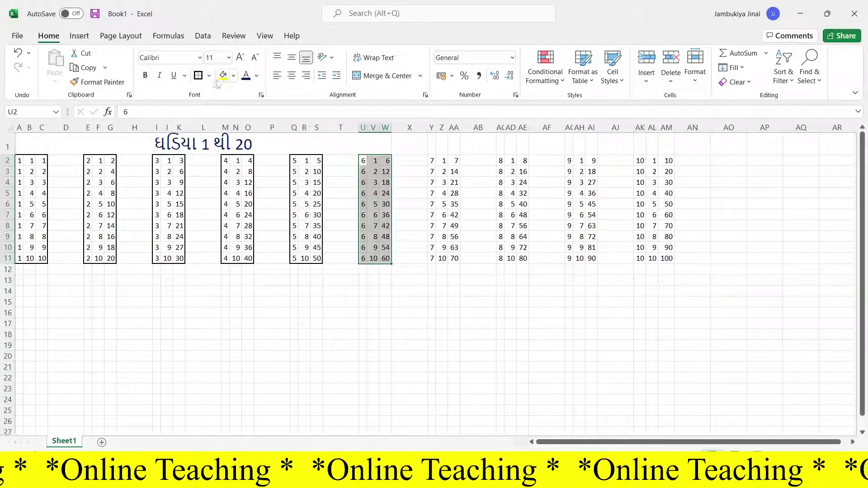
pyautogui.click(198, 75)
pyautogui.moveTo(432, 161); pyautogui.dragTo(450, 258)
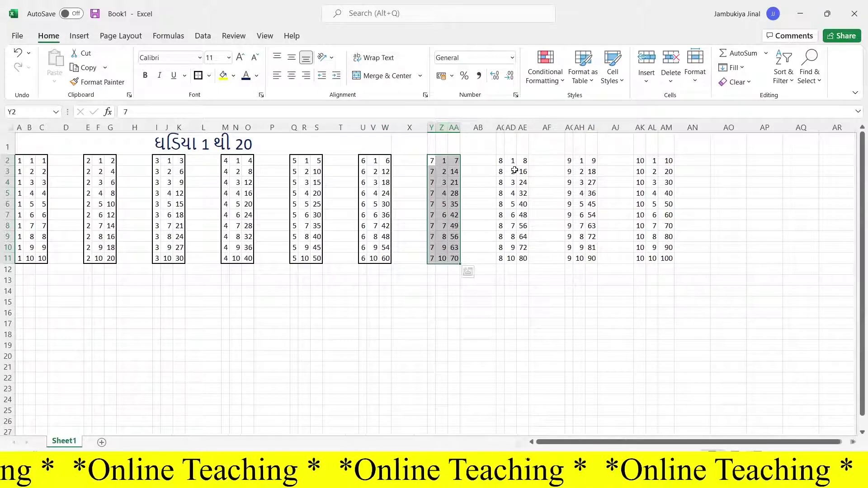
pyautogui.moveTo(501, 164); pyautogui.dragTo(523, 258)
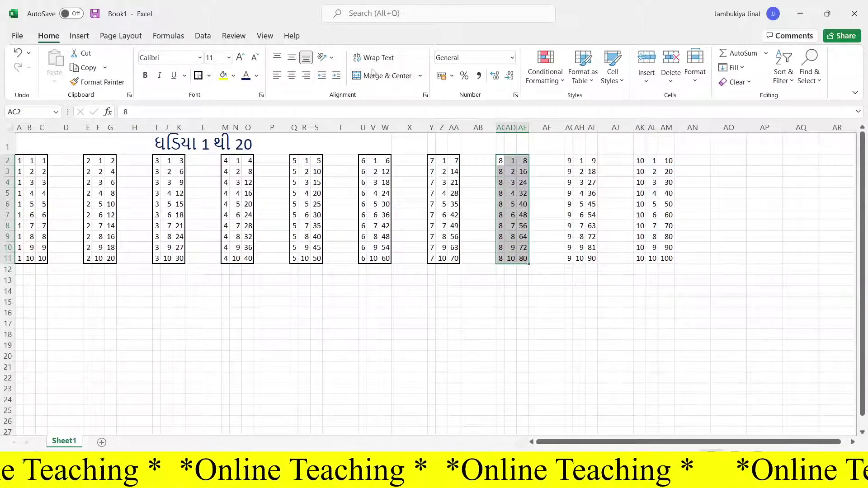
pyautogui.moveTo(568, 161); pyautogui.dragTo(590, 259)
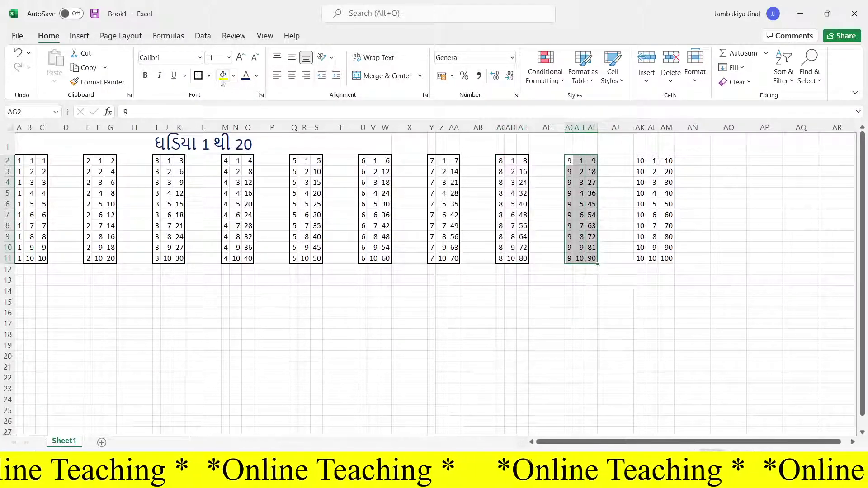
pyautogui.moveTo(637, 162); pyautogui.dragTo(669, 257)
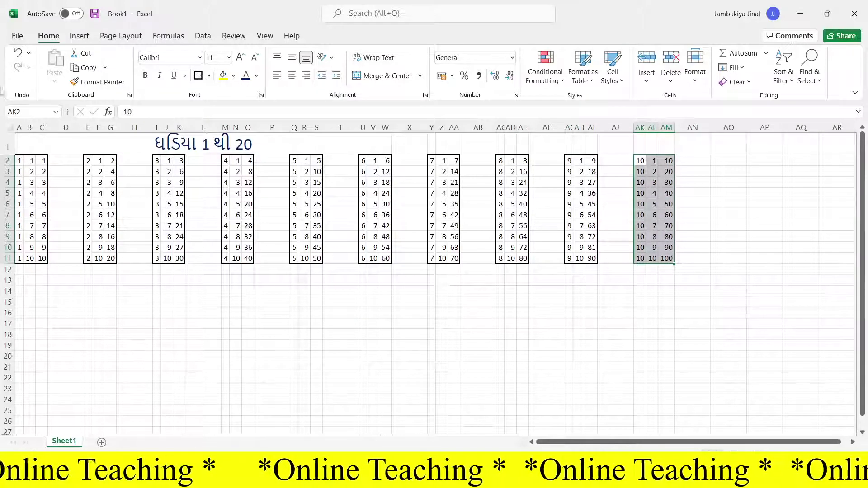
# Try a light theme fill colour on the 1 times table in A2:C11.
pyautogui.moveTo(18, 161); pyautogui.dragTo(44, 258)
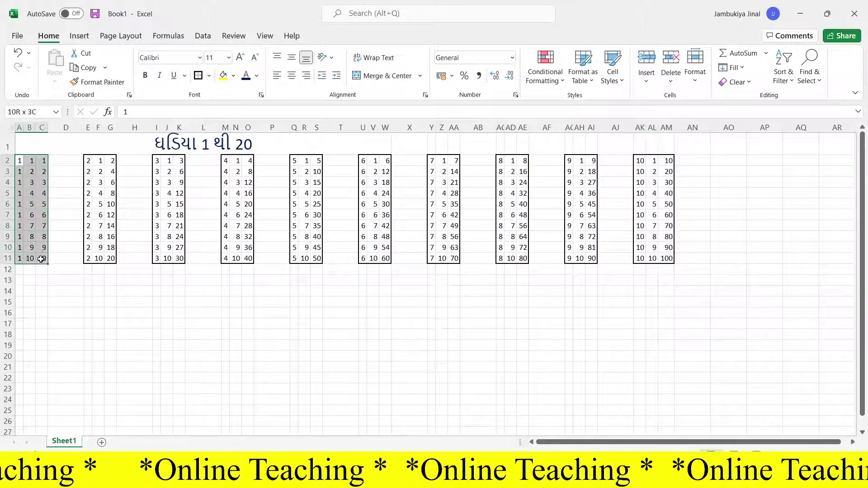
pyautogui.click(234, 76)
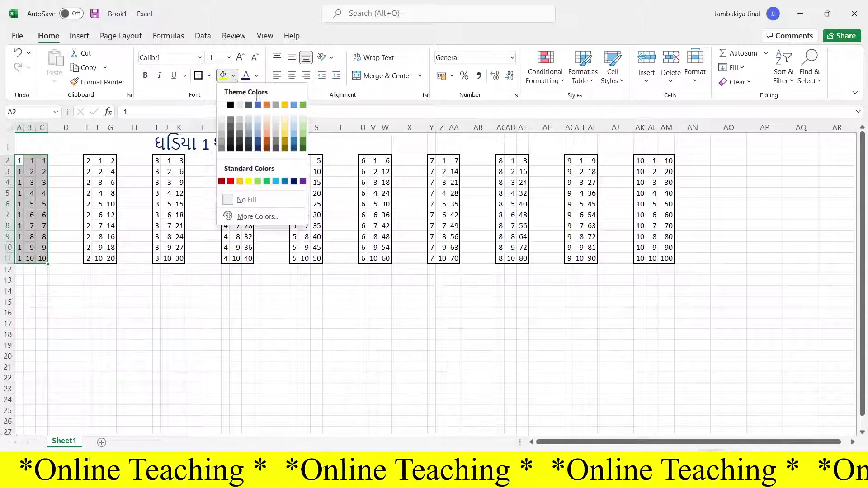
pyautogui.click(277, 120)
pyautogui.click(166, 292)
# Fill the whole range A2:AM11, including the empty columns between the tables, with Orange, Accent 2, Lighter 80%.
pyautogui.moveTo(20, 160); pyautogui.dragTo(672, 261)
pyautogui.click(233, 75)
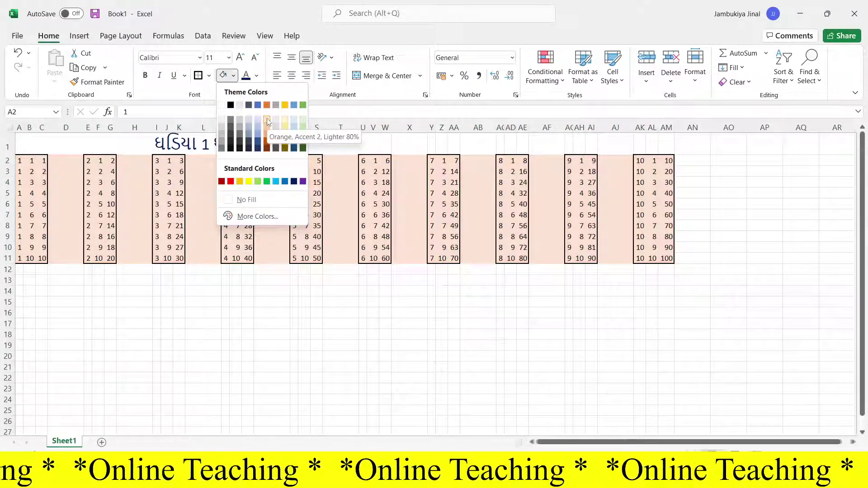
pyautogui.click(266, 121)
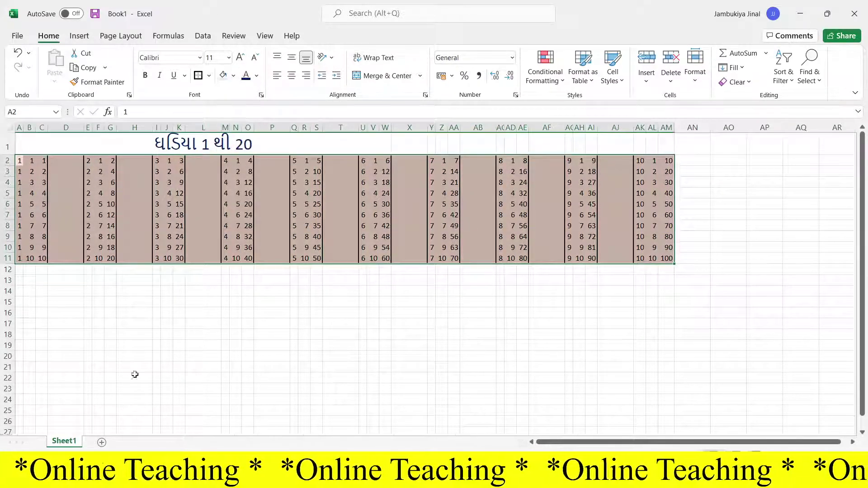
pyautogui.click(181, 300)
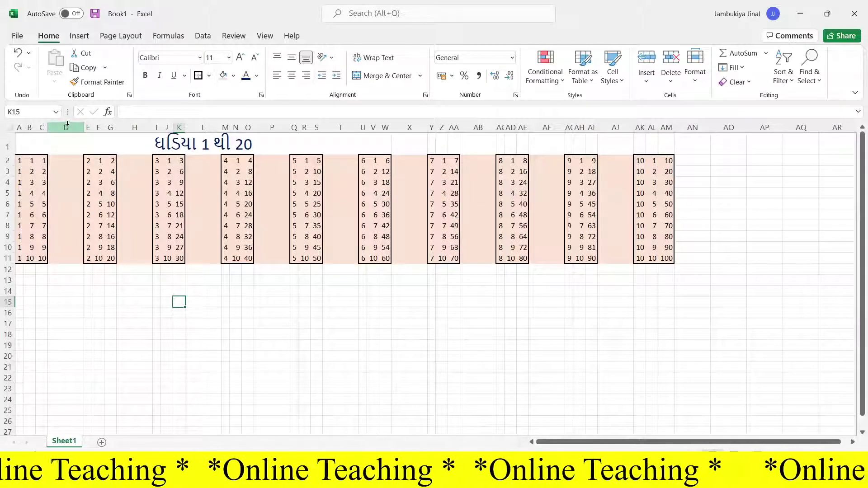
# Try narrowing the empty column D between the 1 and 2 times tables, and undo the width change.
pyautogui.moveTo(84, 127); pyautogui.dragTo(58, 129)
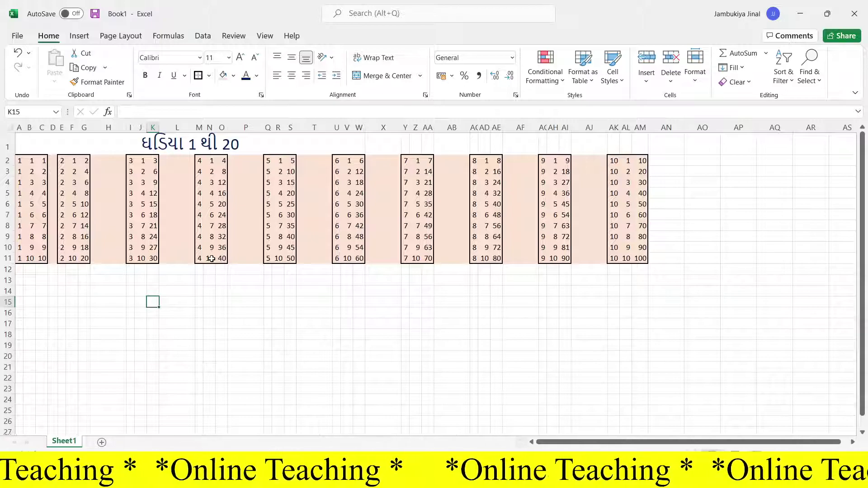
pyautogui.hotkey('ctrl', 'z')
# Start the 11 and 12 times tables in row 13 with 11, 1, 11 in A13:C13 and 12, 1, 12 in E13:G13.
pyautogui.click(19, 270)
pyautogui.press('Down')
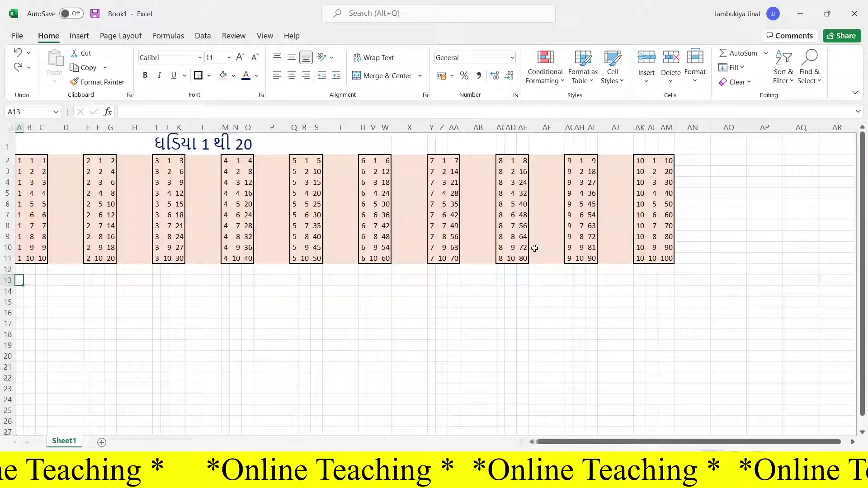
pyautogui.write('11')
pyautogui.press('Tab')
pyautogui.write('1')
pyautogui.press('Tab')
pyautogui.write('11')
pyautogui.press('Tab')
pyautogui.press('Tab')
pyautogui.write('12')
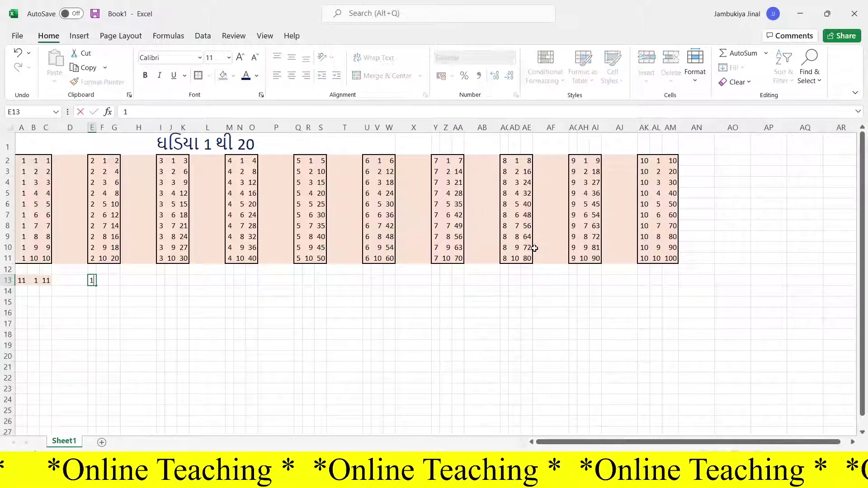
pyautogui.press('Tab')
pyautogui.write('1')
pyautogui.press('Tab')
pyautogui.write('12')
pyautogui.press('Tab')
pyautogui.press('Tab')
# Start the 13 and 14 times tables with 13, 1, 13 in I13:K13 and 14, 1, 14 in M13:O13.
pyautogui.write('13')
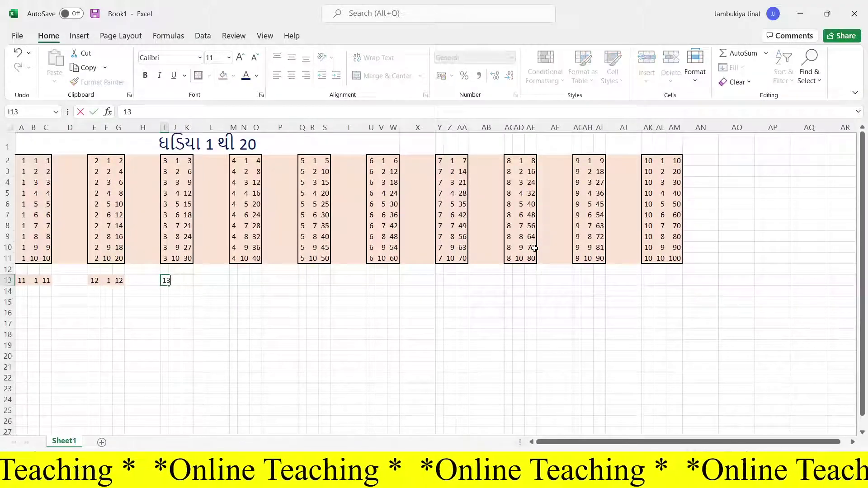
pyautogui.press('Tab')
pyautogui.write('1')
pyautogui.press('Tab')
pyautogui.write('13')
pyautogui.press('Tab')
pyautogui.press('Tab')
pyautogui.write('14')
pyautogui.press('Tab')
pyautogui.write('1')
pyautogui.press('Tab')
pyautogui.write('14')
pyautogui.press('Tab')
pyautogui.press('Tab')
# Start the 15 and 16 times tables with 15, 1, 15 in Q13:S13 and 16, 1, 16 in U13:W13.
pyautogui.write('1')
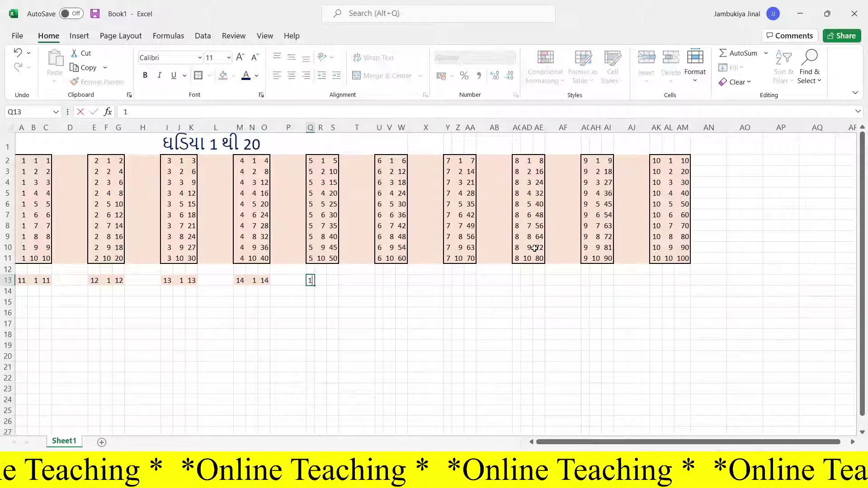
pyautogui.write('5')
pyautogui.press('Tab')
pyautogui.write('1')
pyautogui.press('Tab')
pyautogui.write('15')
pyautogui.press('Tab')
pyautogui.press('Tab')
pyautogui.write('16')
pyautogui.press('Tab')
pyautogui.write('1')
pyautogui.press('Tab')
pyautogui.write('16')
pyautogui.press('Tab')
pyautogui.press('Tab')
# Start the 17 and 18 times tables with 17, 1, 17 in Y13:AA13 and 18, 1, 18 in AC13:AE13.
pyautogui.write('17')
pyautogui.press('Tab')
pyautogui.write('1')
pyautogui.press('Tab')
pyautogui.write('17')
pyautogui.press('Tab')
pyautogui.press('Tab')
pyautogui.write('18')
pyautogui.press('Tab')
pyautogui.write('1')
pyautogui.press('Tab')
pyautogui.write('18')
pyautogui.press('Tab')
# Start the 19 and 20 times tables with 19, 1, 19 in AG13:AI13 and 20, 1, 20 in AK13:AM13, keeping AF13 empty.
pyautogui.write('1')
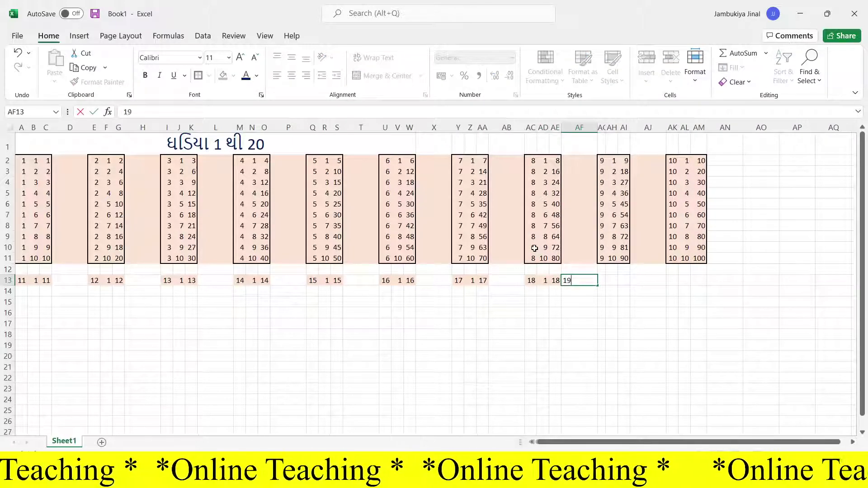
pyautogui.press('Tab')
pyautogui.write('19')
pyautogui.press('Tab')
pyautogui.write('1')
pyautogui.press('Tab')
pyautogui.write('19')
pyautogui.press('Tab')
pyautogui.press('Tab')
pyautogui.write('20')
pyautogui.press('Tab')
pyautogui.write('1')
pyautogui.press('Tab')
pyautogui.write('20')
pyautogui.press('Tab')
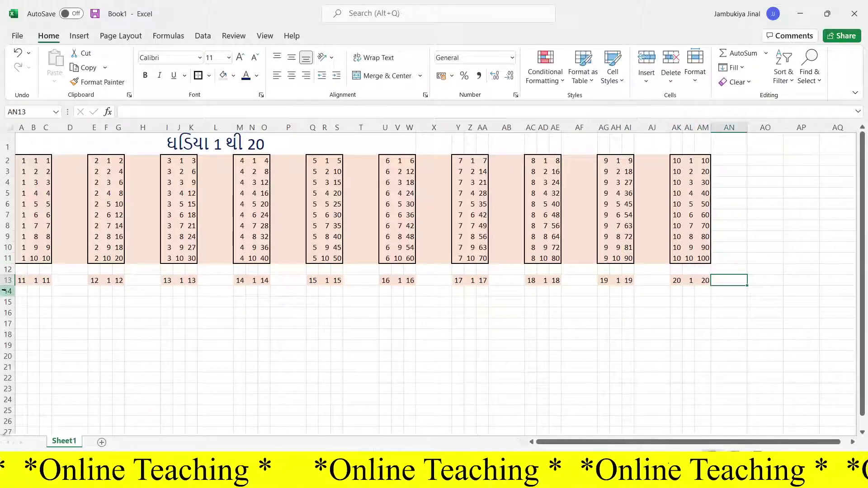
# Add the second row of the 11 and 12 times tables: 11, 2, 22 in A14:C14 and 12, 2, 24 in E14:G14.
pyautogui.click(19, 293)
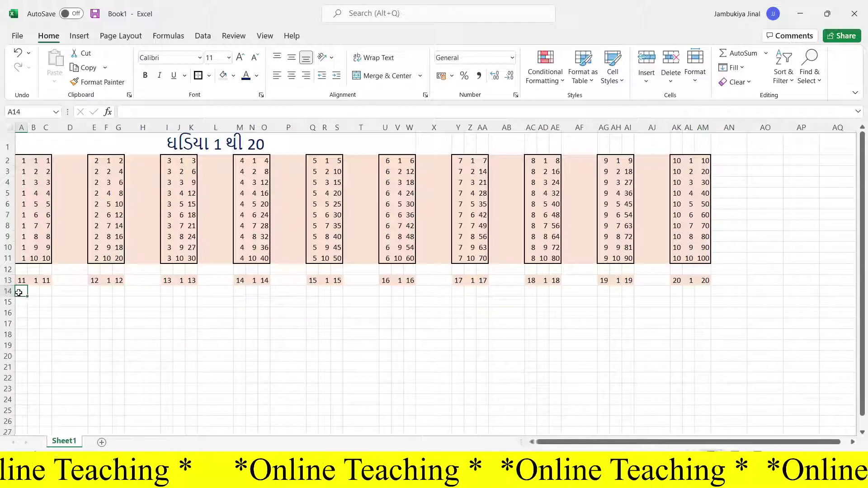
pyautogui.write('11')
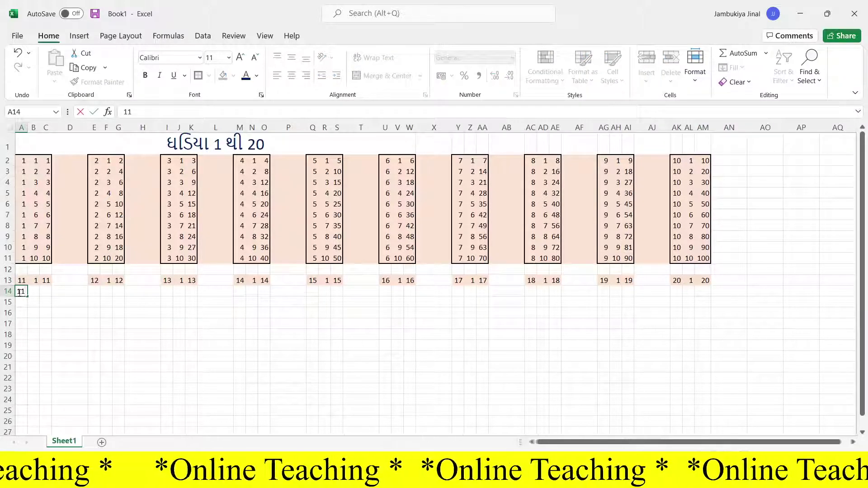
pyautogui.press('Tab')
pyautogui.write('2')
pyautogui.press('Tab')
pyautogui.write('22')
pyautogui.press('Tab')
pyautogui.press('Tab')
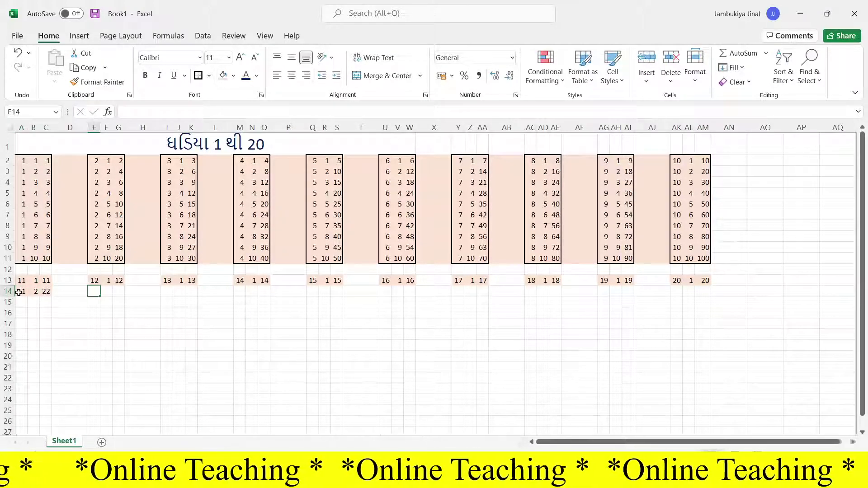
pyautogui.write('12')
pyautogui.press('Tab')
pyautogui.write('2')
pyautogui.press('Tab')
pyautogui.write('24')
pyautogui.press('Tab')
pyautogui.press('Tab')
# Add the second row of the 13 and 14 times tables: 13, 2, 26 in I14:K14 and 14, 2, 28 in M14:O14.
pyautogui.write('13')
pyautogui.press('Tab')
pyautogui.write('2')
pyautogui.press('Tab')
pyautogui.write('26')
pyautogui.press('Tab')
pyautogui.press('Tab')
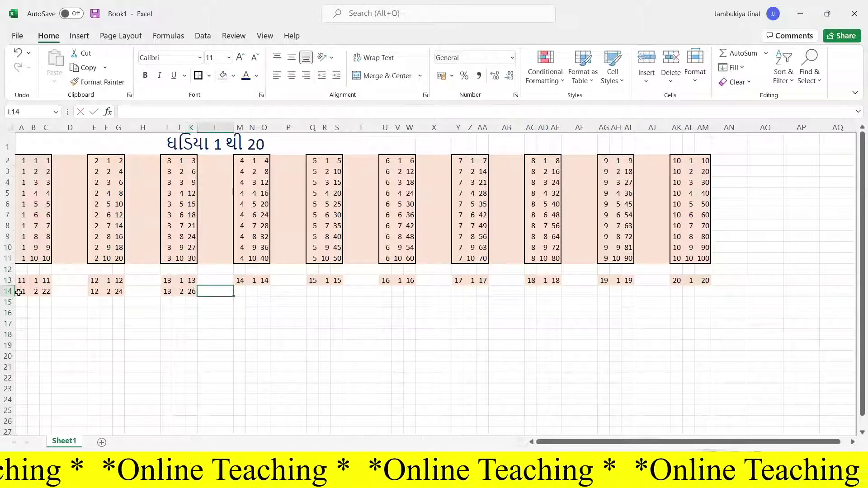
pyautogui.write('14')
pyautogui.press('Tab')
pyautogui.write('2')
pyautogui.press('Tab')
pyautogui.write('2')
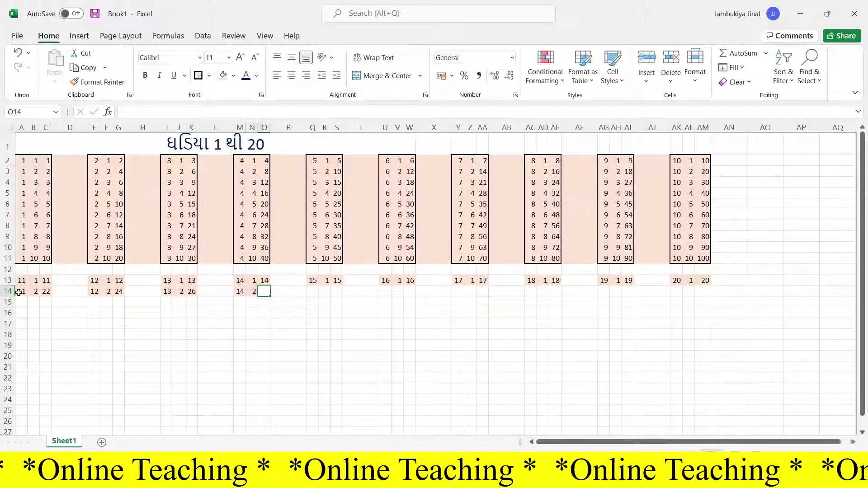
pyautogui.write('2')
pyautogui.press('Tab')
pyautogui.press('Tab')
# Add the second row of the 15 and 16 times tables: 15, 2, 30 in Q14:S14 and 16, 2, 32 in U14:W14.
pyautogui.write('15')
pyautogui.press('Tab')
pyautogui.write('2')
pyautogui.press('Tab')
pyautogui.write('30')
pyautogui.press('Tab')
pyautogui.press('Tab')
pyautogui.write('16')
pyautogui.press('Tab')
pyautogui.write('2')
pyautogui.press('Tab')
pyautogui.press('Tab')
pyautogui.press('Tab')
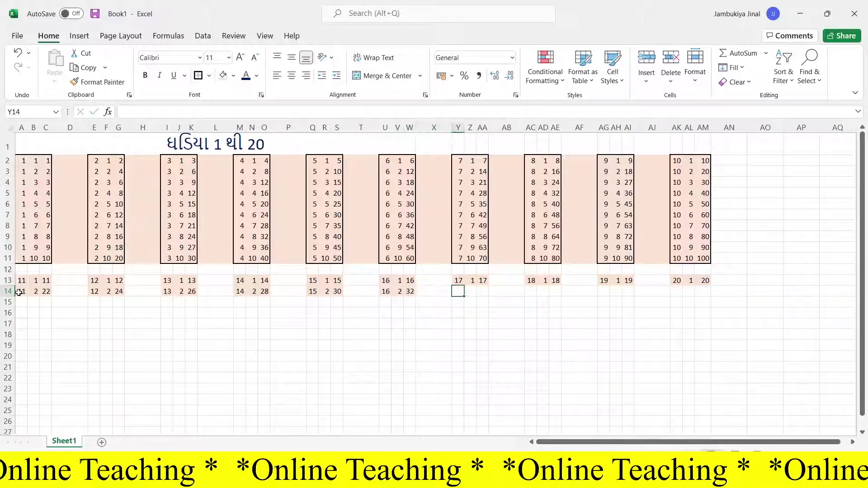
# Add the second row of the 17 and 18 times tables: 17, 2, 34 in Y14:AA14 and 18, 2, 36 in AC14:AE14.
pyautogui.write('17')
pyautogui.press('Tab')
pyautogui.write('2')
pyautogui.press('Tab')
pyautogui.write('34')
pyautogui.press('Tab')
pyautogui.press('Tab')
pyautogui.write('18')
pyautogui.press('Tab')
pyautogui.write('2')
pyautogui.press('Tab')
pyautogui.write('36')
pyautogui.press('Tab')
pyautogui.press('Tab')
# Add the second row of the 19 and 20 times tables: 19, 2, 38 in AG14:AI14 and 20, 2, 40 in AK14:AM14.
pyautogui.write('19')
pyautogui.press('Tab')
pyautogui.write('2')
pyautogui.press('Tab')
pyautogui.write('38')
pyautogui.press('Tab')
pyautogui.press('Tab')
pyautogui.write('20')
pyautogui.press('Tab')
pyautogui.write('2')
pyautogui.press('Tab')
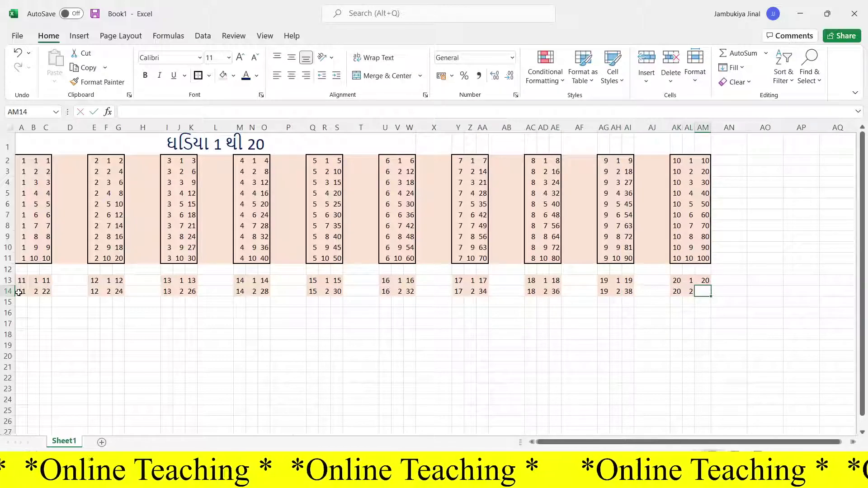
pyautogui.write('40')
pyautogui.press('Tab')
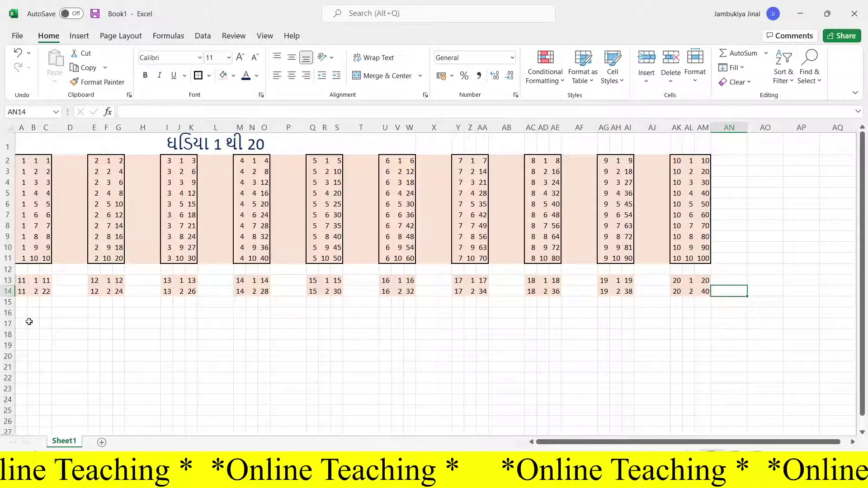
# Fill the series in A13:AM14 down to row 22 and AutoFit the column widths of the filled range.
pyautogui.moveTo(19, 280)
pyautogui.mouseDown()
pyautogui.moveTo(41, 290)
pyautogui.moveTo(502, 298)
pyautogui.moveTo(723, 292)
pyautogui.moveTo(708, 293)
pyautogui.moveTo(717, 316)
pyautogui.moveTo(713, 384)
pyautogui.mouseUp()
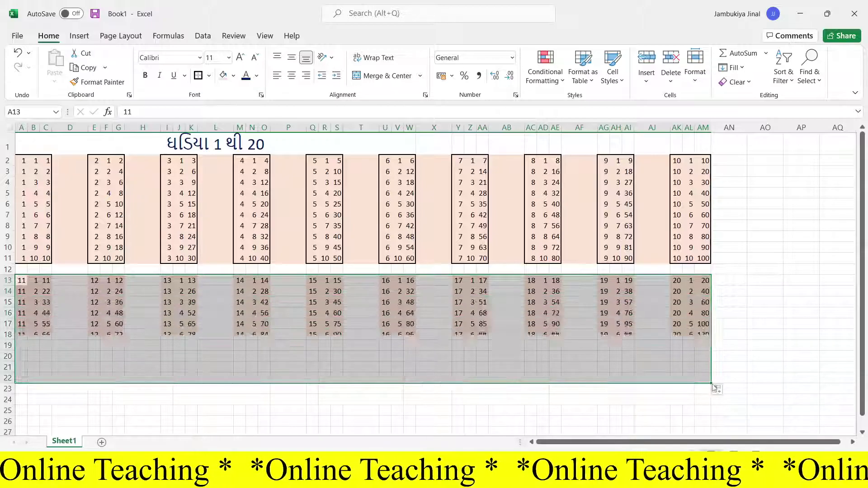
pyautogui.click(700, 77)
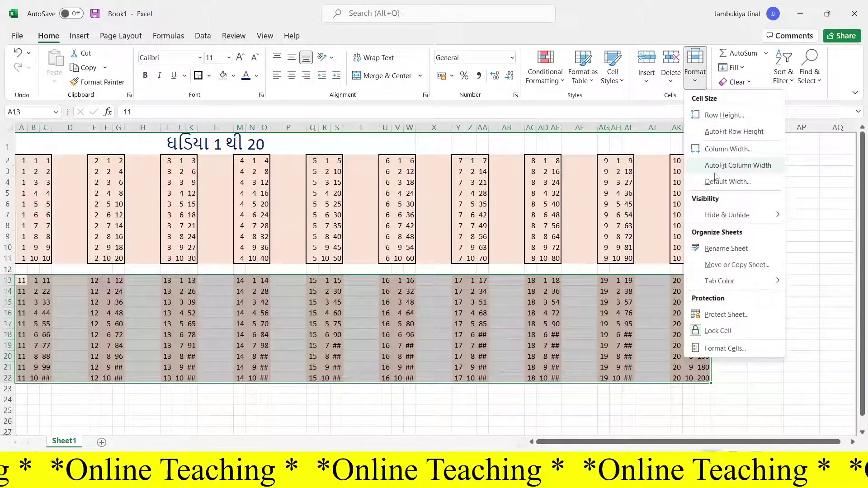
pyautogui.click(715, 167)
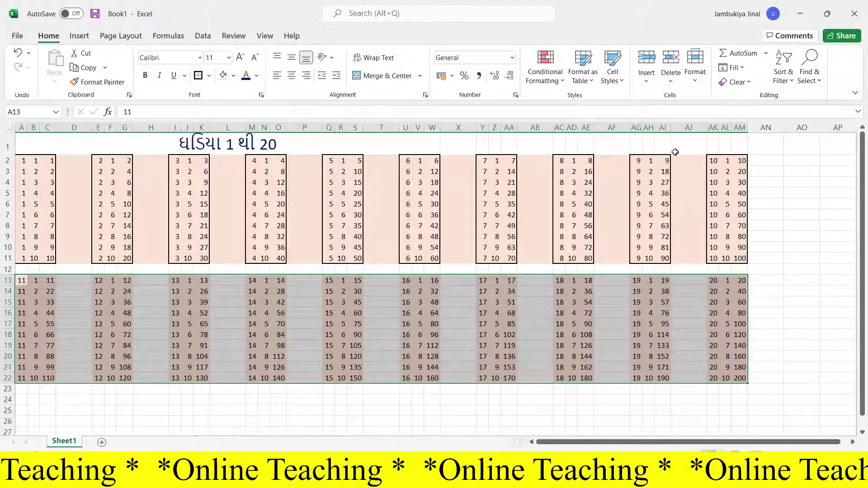
# Apply a thick outside border around the whole block of 11 to 20 times tables, A13:AM22.
pyautogui.click(210, 76)
pyautogui.click(210, 221)
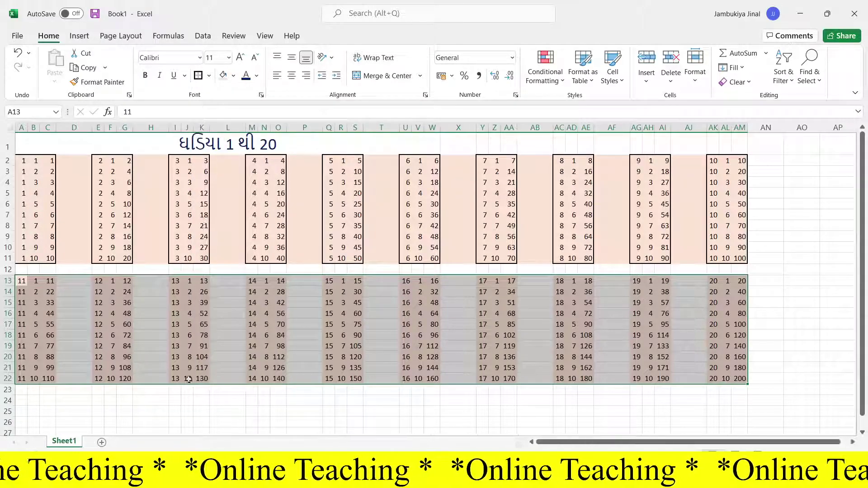
pyautogui.click(185, 410)
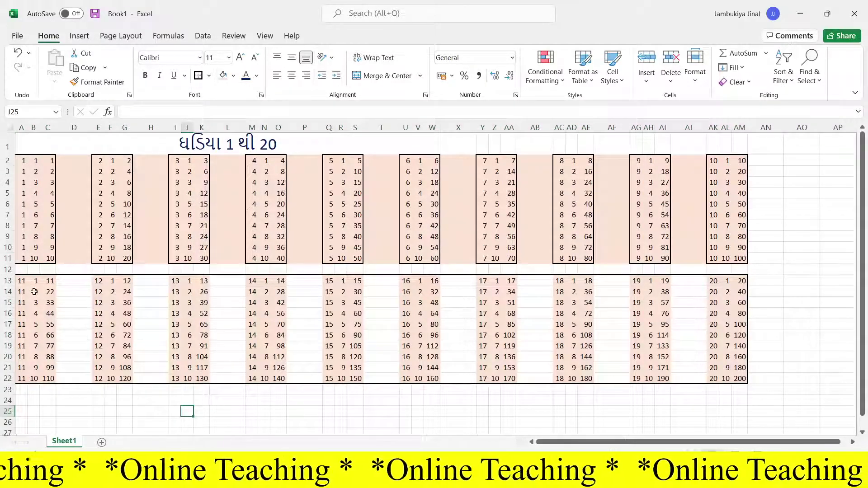
# Apply a separate thick outside border to each of the 11 to 16 times tables, from A13:C22 through U13:W22.
pyautogui.moveTo(26, 280); pyautogui.dragTo(48, 380)
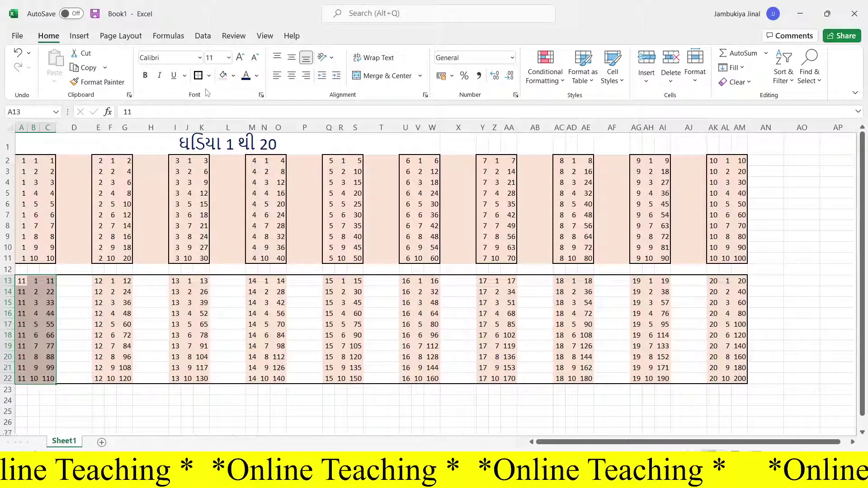
pyautogui.moveTo(100, 281); pyautogui.dragTo(129, 380)
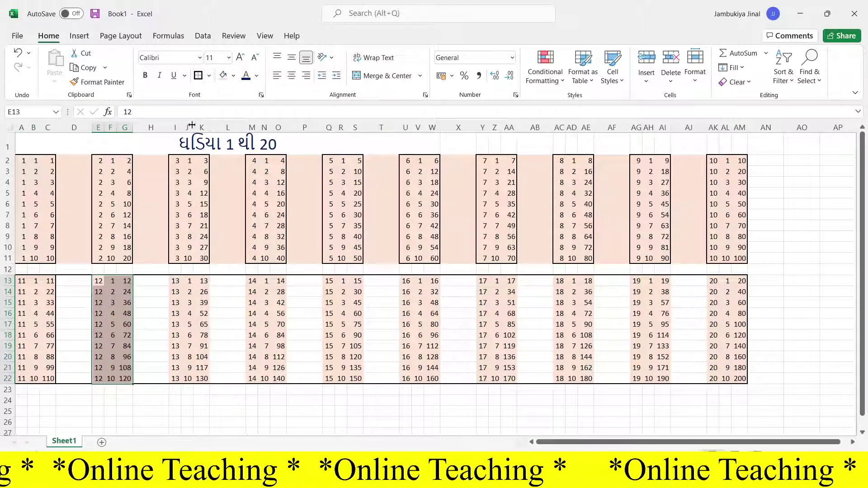
pyautogui.moveTo(174, 280); pyautogui.dragTo(206, 382)
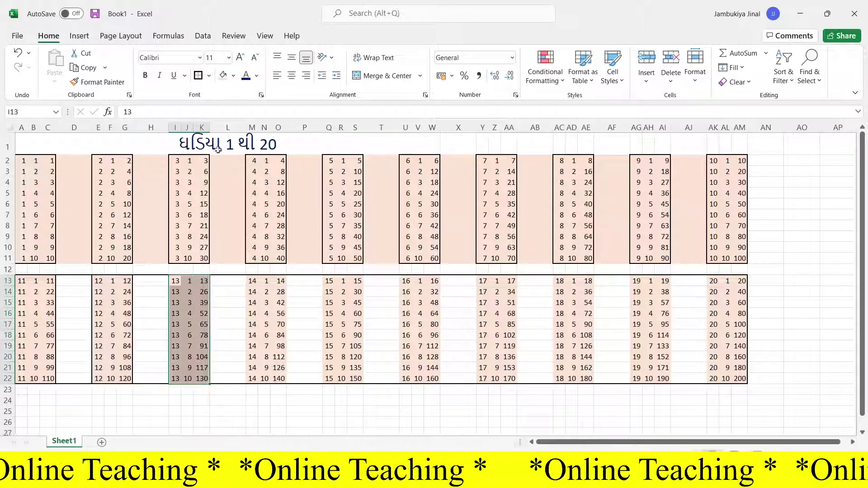
pyautogui.moveTo(252, 281); pyautogui.dragTo(281, 380)
pyautogui.hotkey('ctrl', 'v')
pyautogui.moveTo(330, 280); pyautogui.dragTo(350, 379)
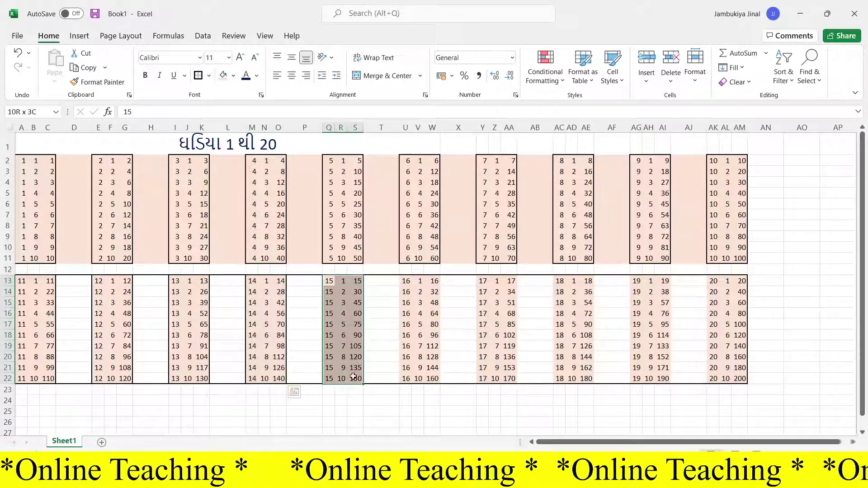
pyautogui.hotkey('ctrl', 'v')
pyautogui.moveTo(406, 284); pyautogui.dragTo(434, 379)
pyautogui.hotkey('ctrl', 'v')
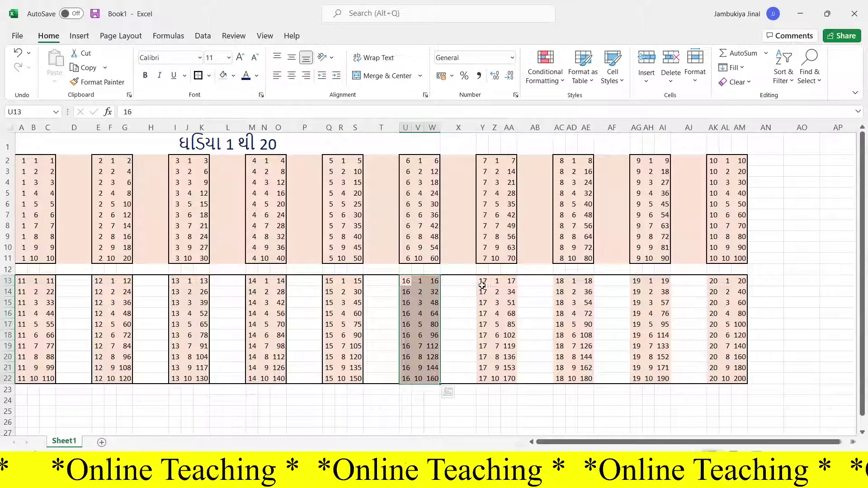
# Apply a separate thick outside border to each of the 17 to 20 times tables, from Y13:AA22 through AK13:AM22.
pyautogui.moveTo(482, 280); pyautogui.dragTo(515, 381)
pyautogui.hotkey('ctrl', 'v')
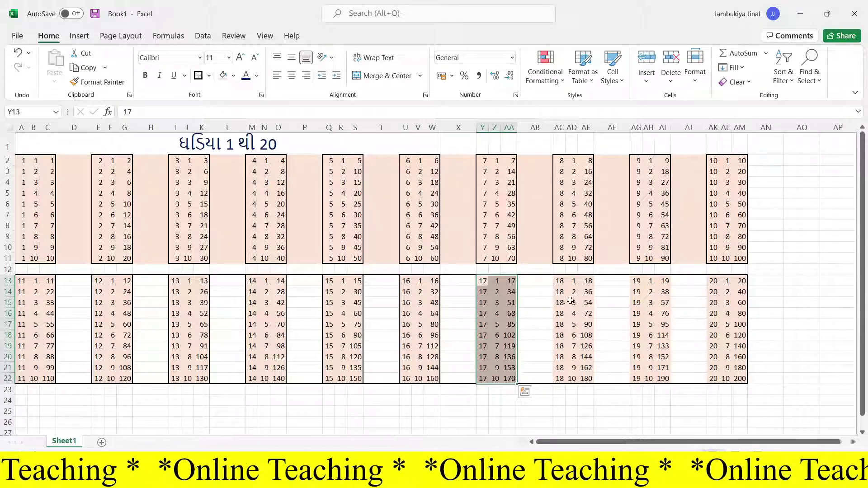
pyautogui.moveTo(559, 282); pyautogui.dragTo(587, 381)
pyautogui.hotkey('ctrl', 'v')
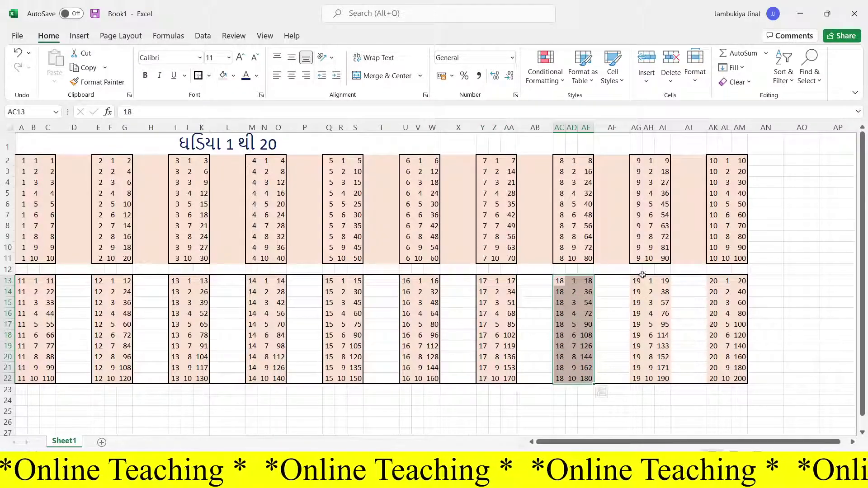
pyautogui.moveTo(636, 283); pyautogui.dragTo(665, 379)
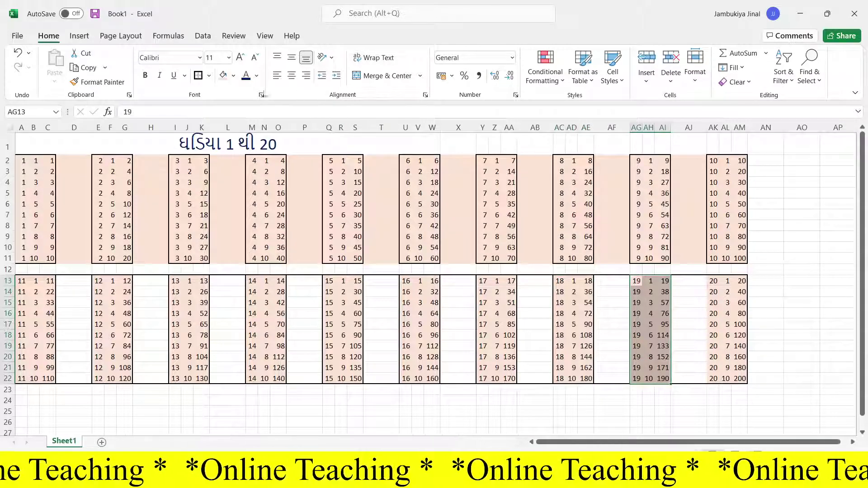
pyautogui.moveTo(711, 284); pyautogui.dragTo(741, 379)
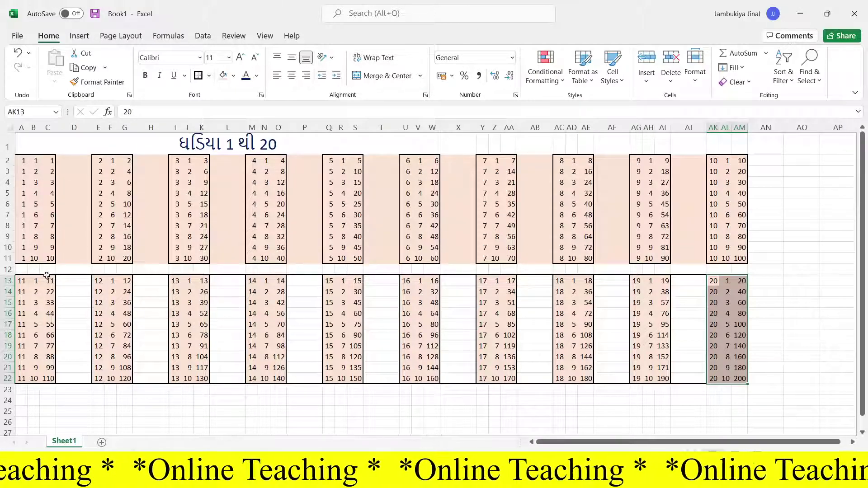
# Fill the whole block of 11 to 20 times tables, A13:AM22, with light green.
pyautogui.moveTo(8, 280); pyautogui.dragTo(18, 379)
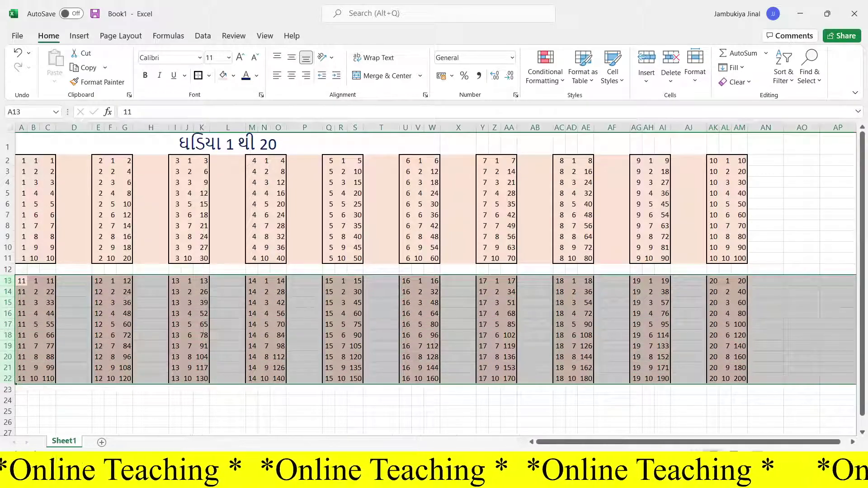
pyautogui.click(740, 432)
pyautogui.moveTo(738, 279); pyautogui.dragTo(22, 373)
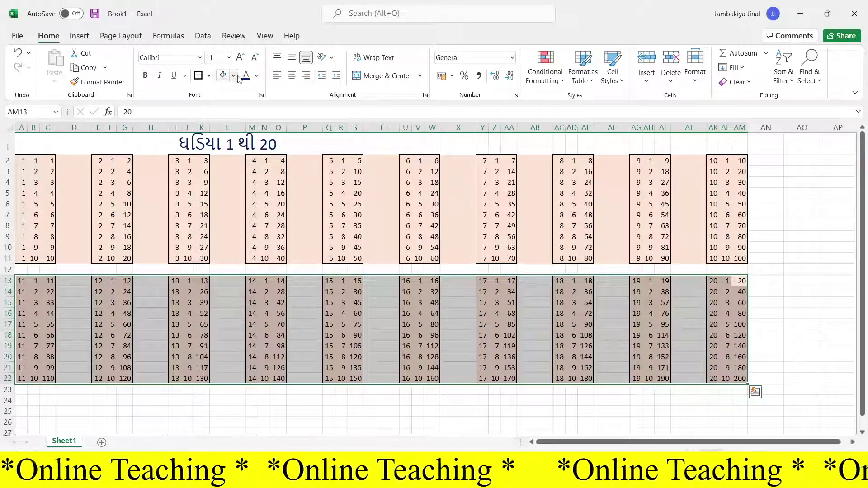
pyautogui.click(233, 76)
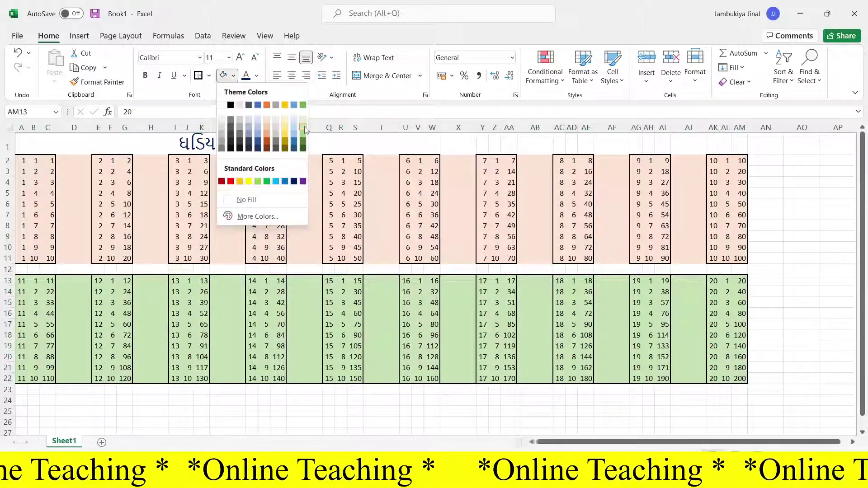
pyautogui.click(303, 128)
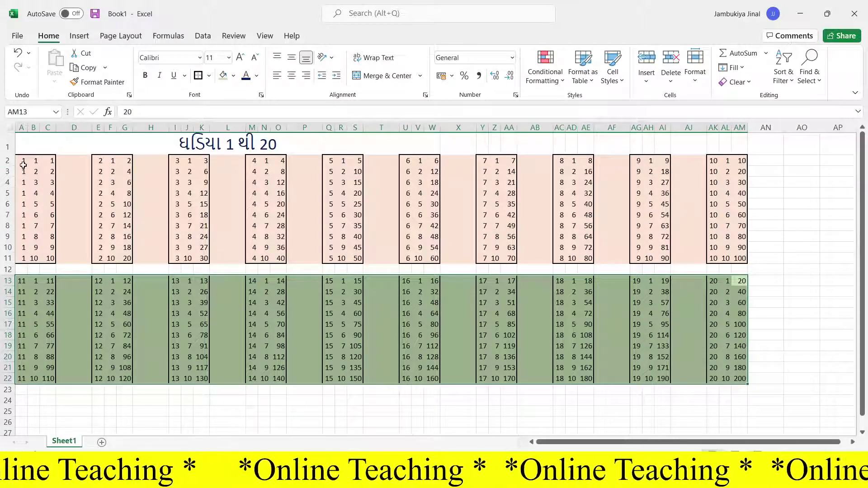
# Apply a thick outside border around the whole block of 1 to 10 times tables, A2:AM11.
pyautogui.moveTo(23, 162); pyautogui.dragTo(742, 261)
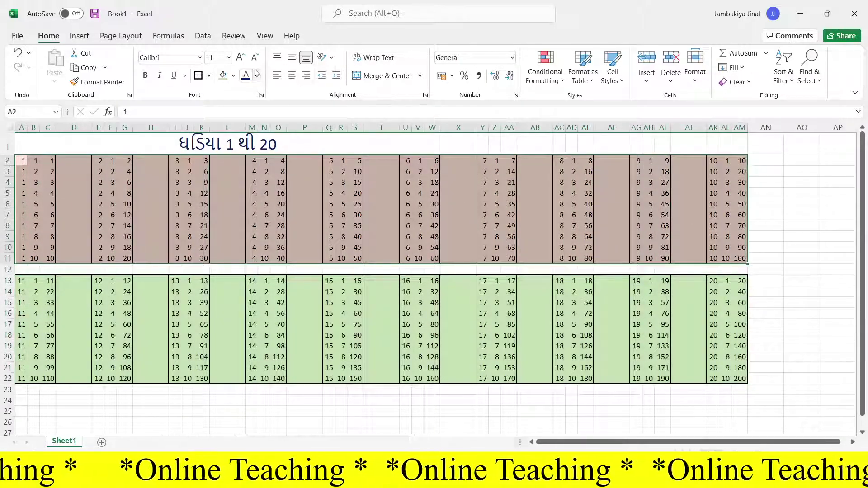
pyautogui.click(209, 75)
pyautogui.click(224, 223)
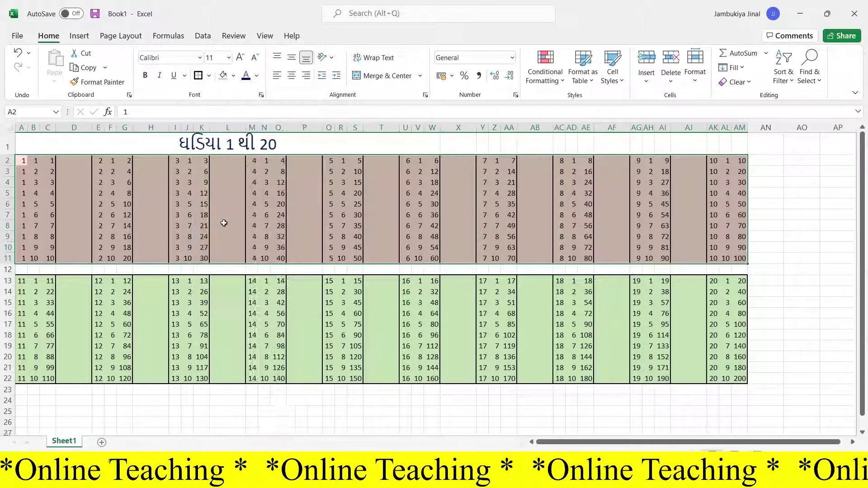
pyautogui.click(252, 399)
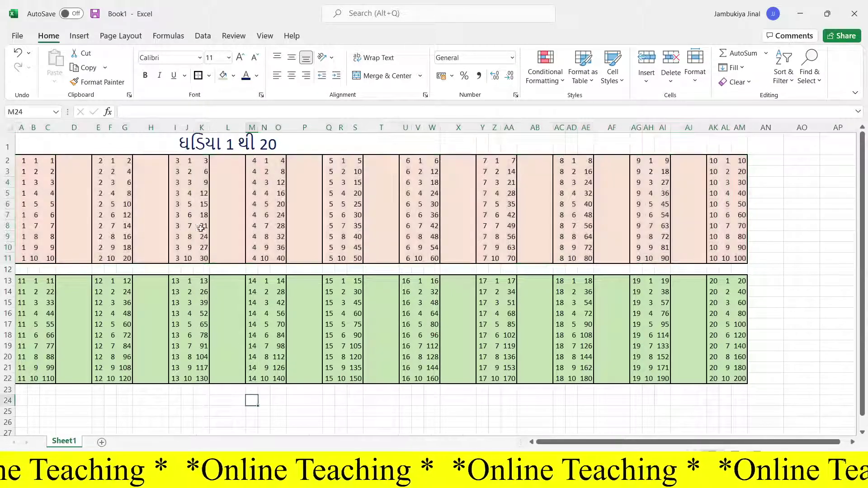
# Merge and center the title in row 1 across the full table width, A1:AM1.
pyautogui.moveTo(28, 142); pyautogui.dragTo(732, 150)
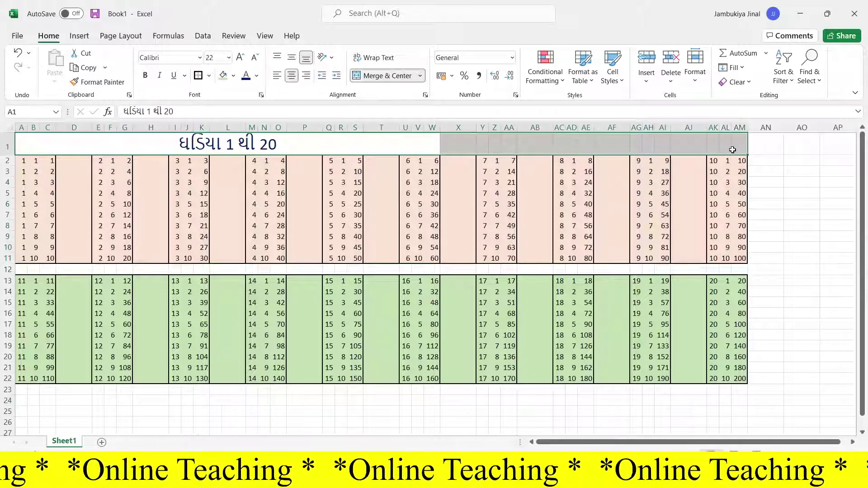
pyautogui.click(387, 77)
pyautogui.click(383, 78)
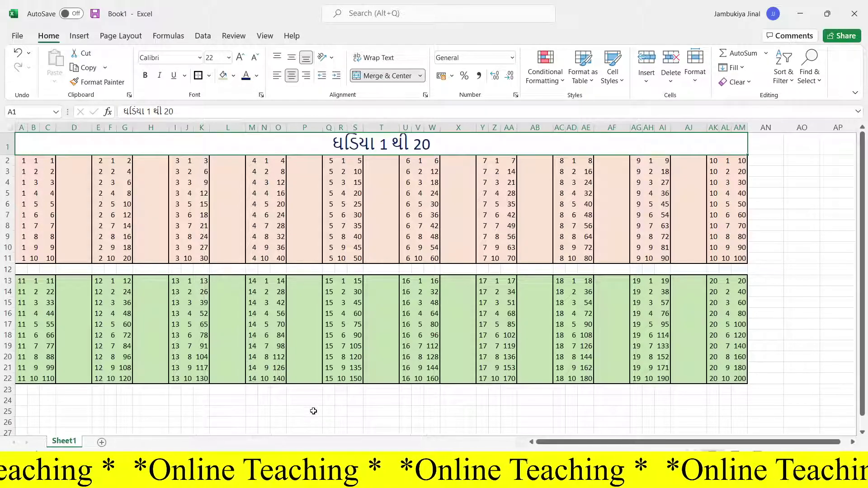
pyautogui.click(313, 410)
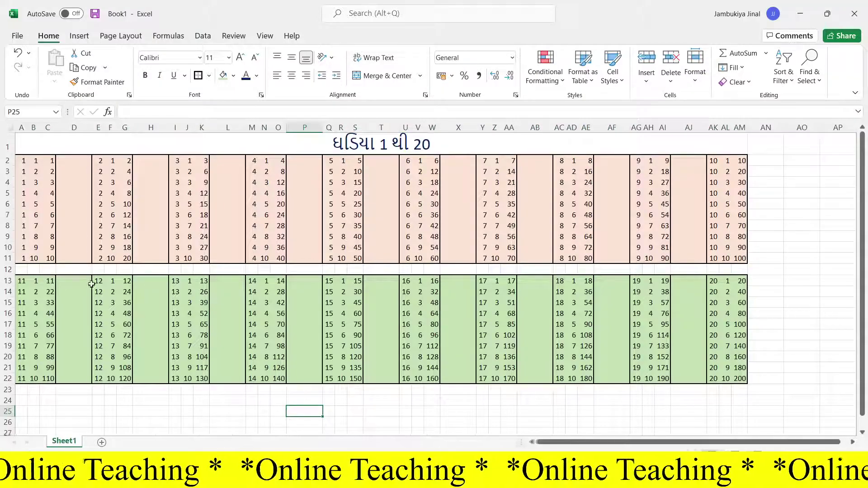
pyautogui.click(110, 410)
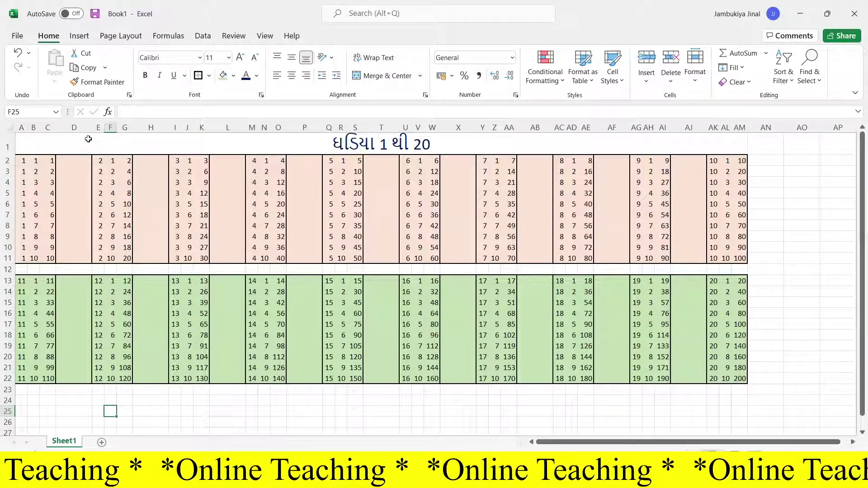
# Narrow the blank spacer columns D, H, L, P, T, X, AB, AF and AJ between the tables to thin strips.
pyautogui.moveTo(90, 131); pyautogui.dragTo(60, 130)
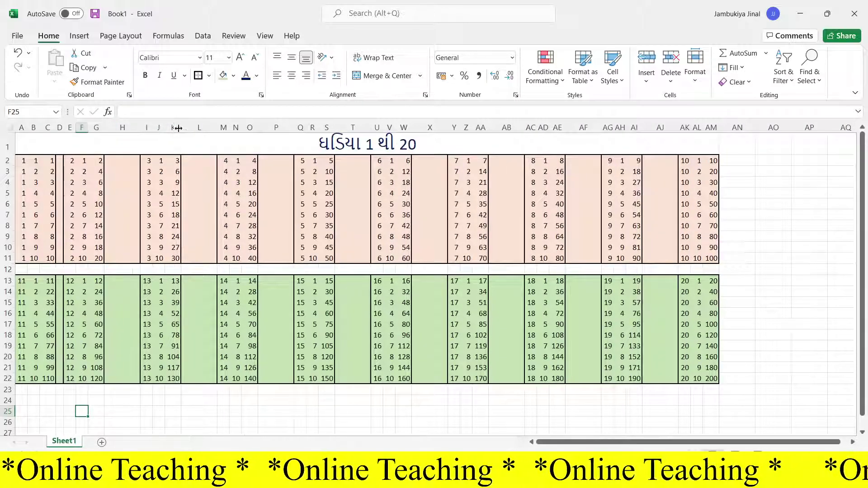
pyautogui.moveTo(139, 128); pyautogui.dragTo(113, 128)
pyautogui.moveTo(189, 129); pyautogui.dragTo(164, 131)
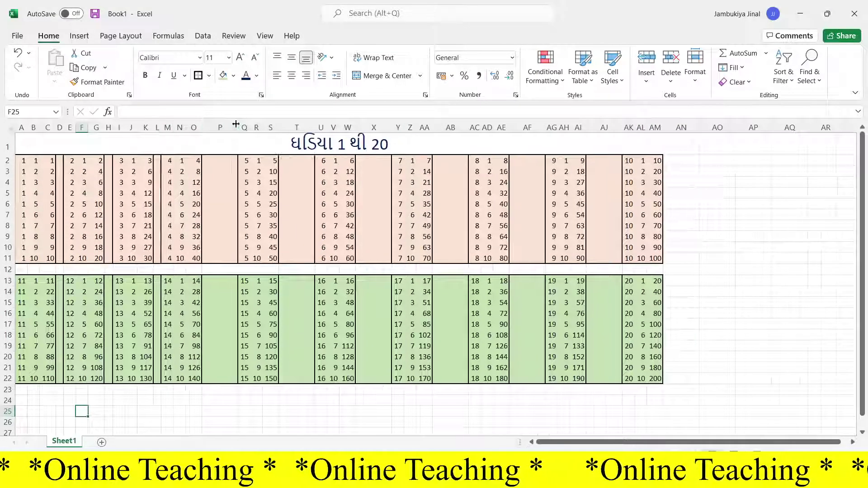
pyautogui.moveTo(239, 130); pyautogui.dragTo(209, 131)
pyautogui.moveTo(281, 129); pyautogui.dragTo(250, 131)
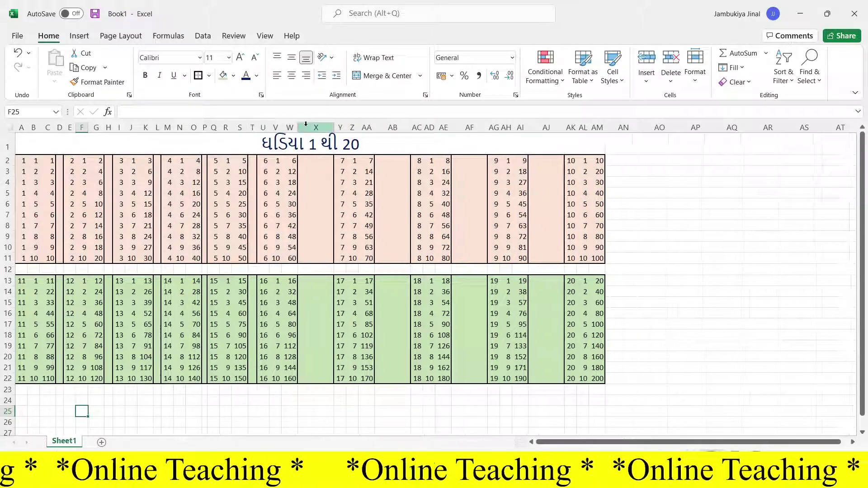
pyautogui.moveTo(334, 129); pyautogui.dragTo(303, 129)
pyautogui.moveTo(387, 128); pyautogui.dragTo(354, 130)
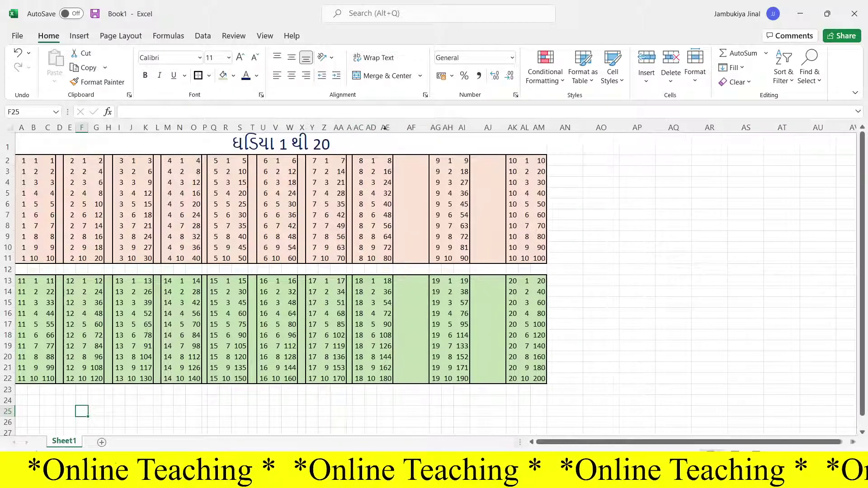
pyautogui.click(432, 129)
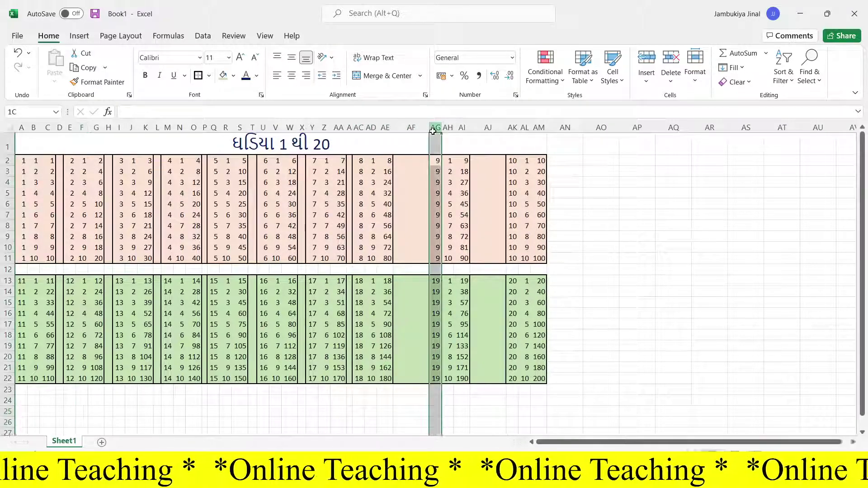
pyautogui.moveTo(429, 127); pyautogui.dragTo(400, 128)
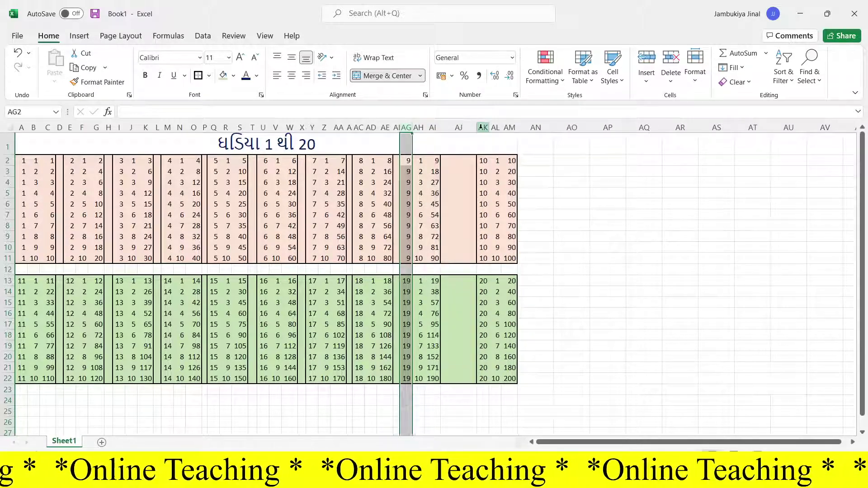
pyautogui.moveTo(476, 129); pyautogui.dragTo(446, 129)
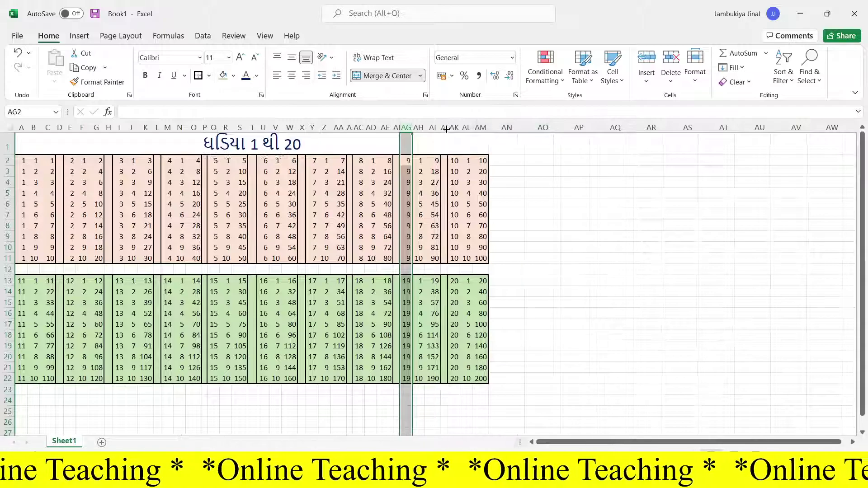
pyautogui.click(528, 344)
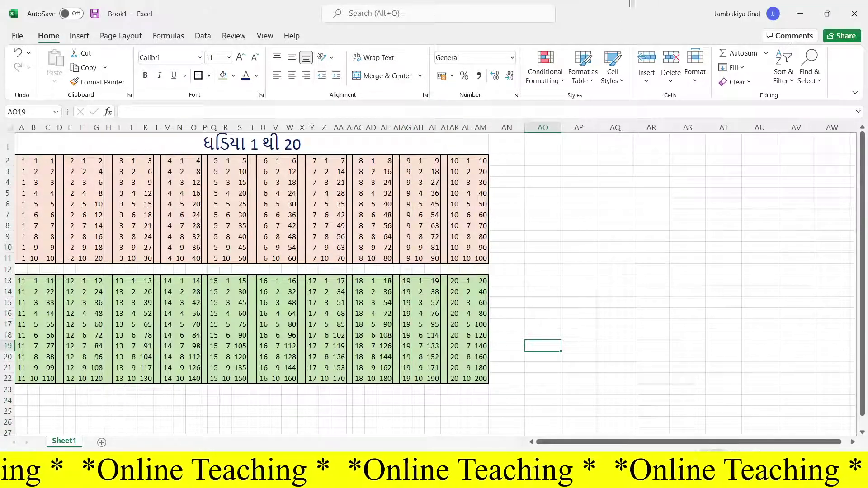
# Try font size 14 on all the tables in A2:AM22 and settle on size 12.
pyautogui.moveTo(485, 382)
pyautogui.mouseDown()
pyautogui.moveTo(308, 357)
pyautogui.moveTo(56, 295)
pyautogui.moveTo(16, 193)
pyautogui.moveTo(14, 155)
pyautogui.moveTo(36, 134)
pyautogui.mouseUp()
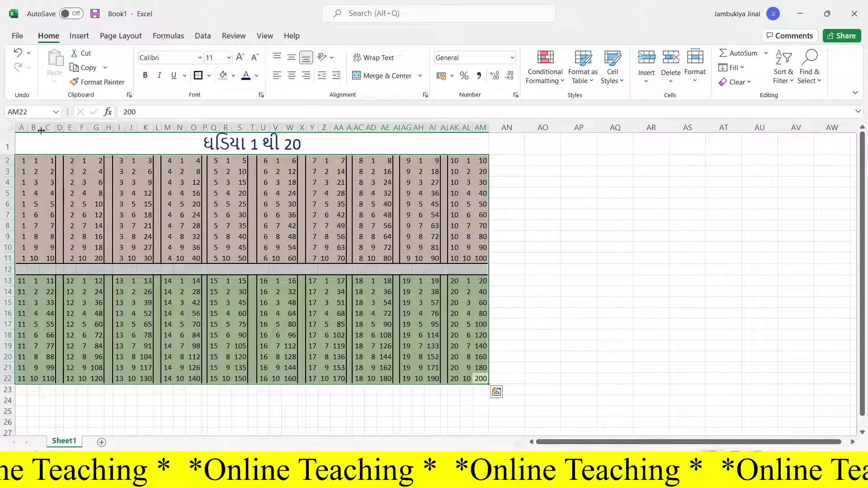
pyautogui.click(229, 58)
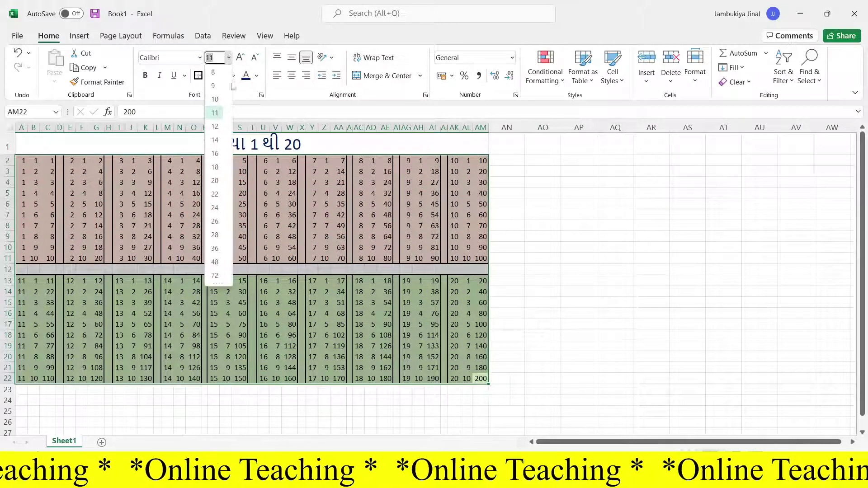
pyautogui.click(219, 143)
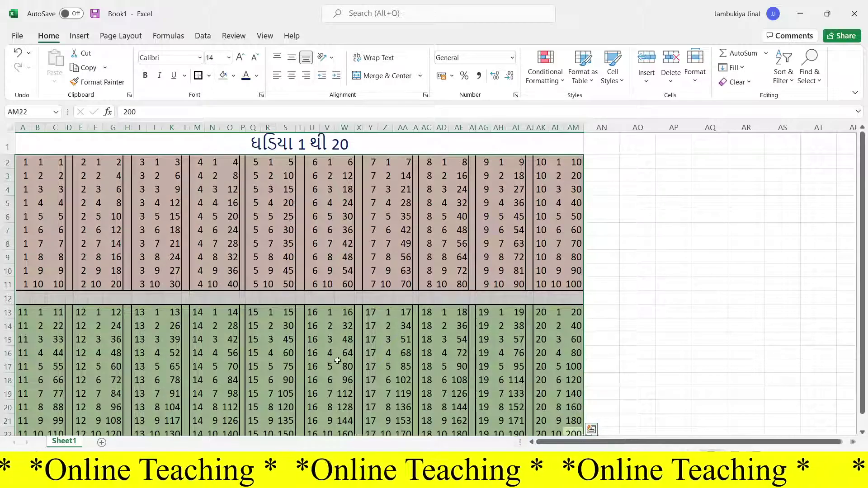
pyautogui.click(229, 59)
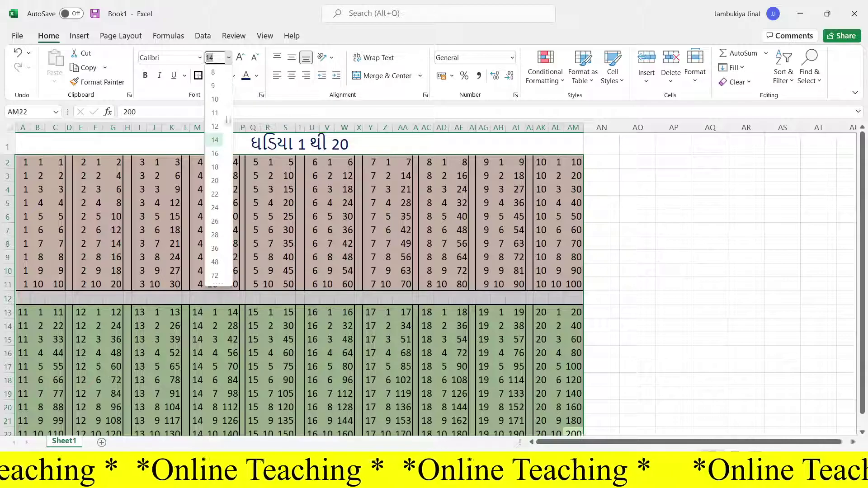
pyautogui.click(215, 127)
pyautogui.scroll(-3, 252, 190)
pyautogui.scroll(2, 284, 218)
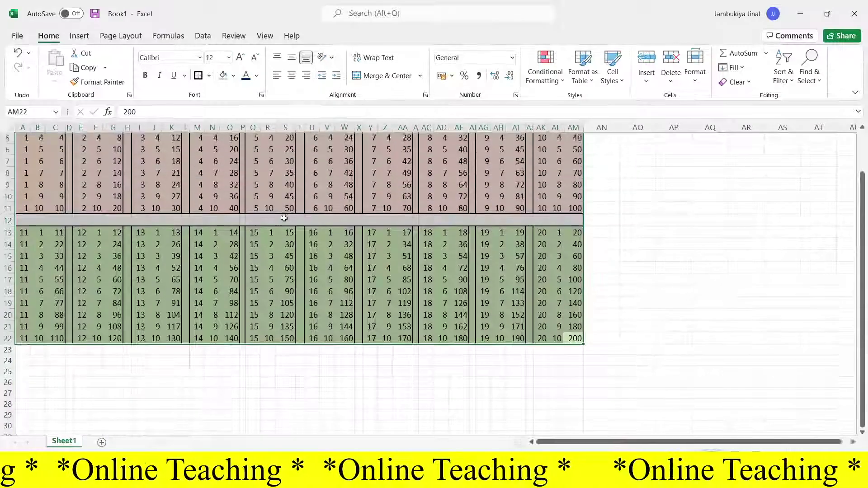
pyautogui.scroll(2, 284, 218)
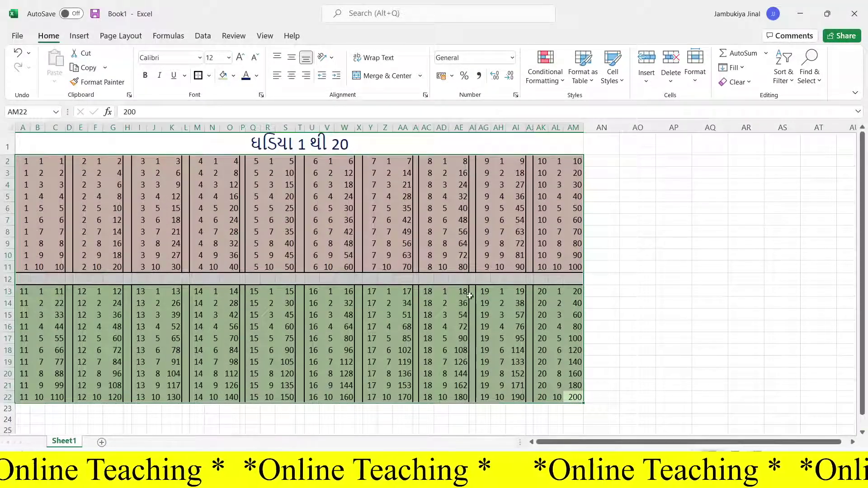
# Change the font of all the tables in A2:AM22 to Times New Roman and deselect the range.
pyautogui.click(200, 59)
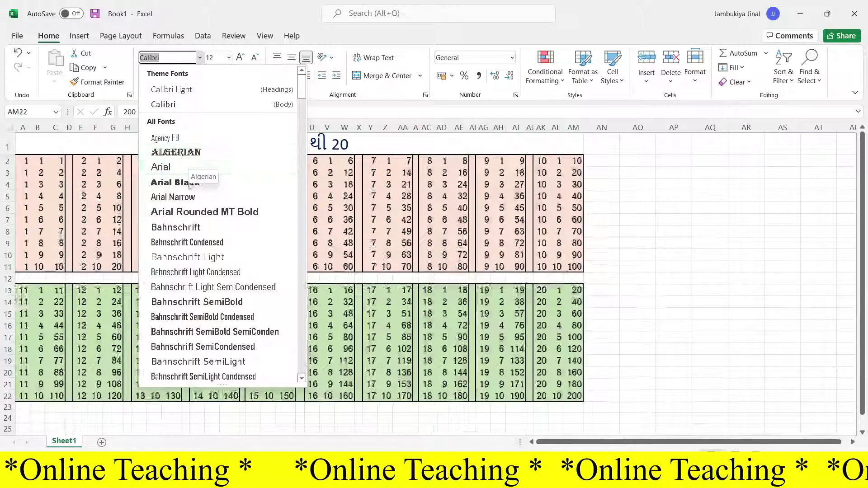
pyautogui.scroll(-4, 189, 230)
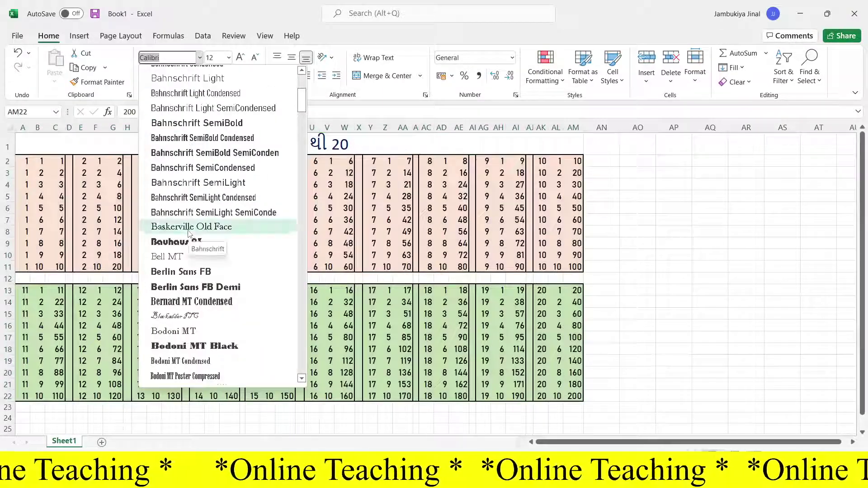
pyautogui.scroll(-20, 189, 233)
pyautogui.scroll(-10, 189, 233)
pyautogui.scroll(17, 189, 233)
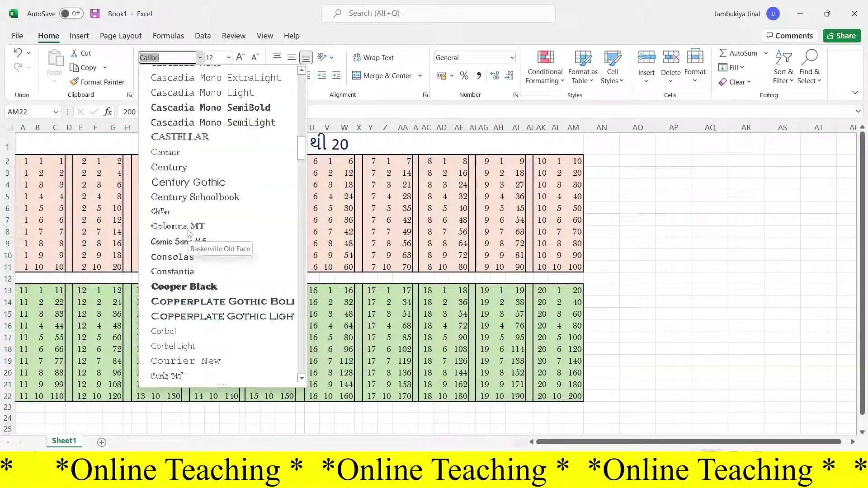
pyautogui.scroll(5, 189, 233)
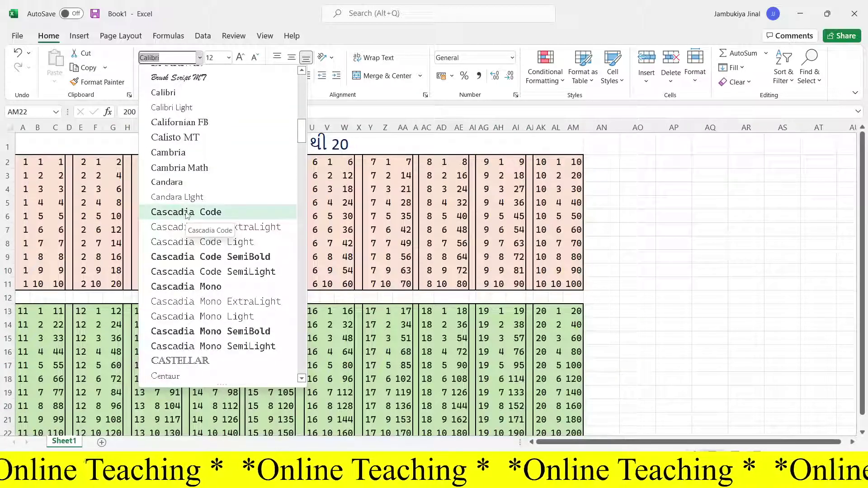
pyautogui.write('ti')
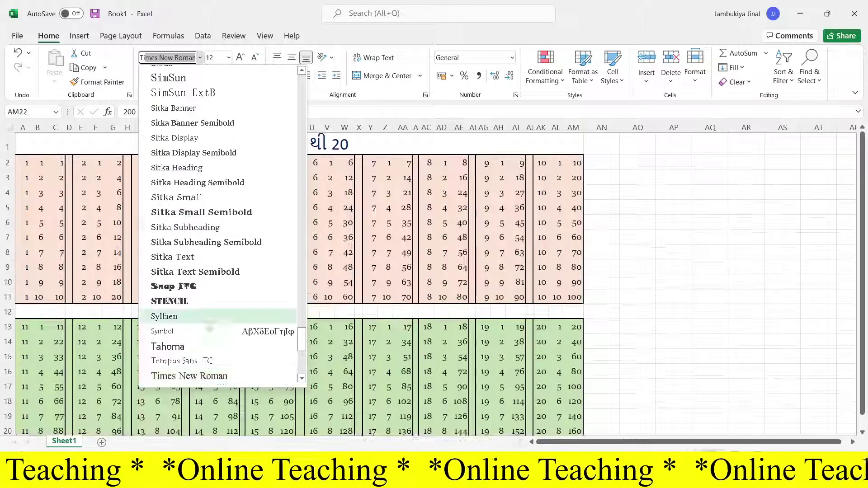
pyautogui.click(239, 374)
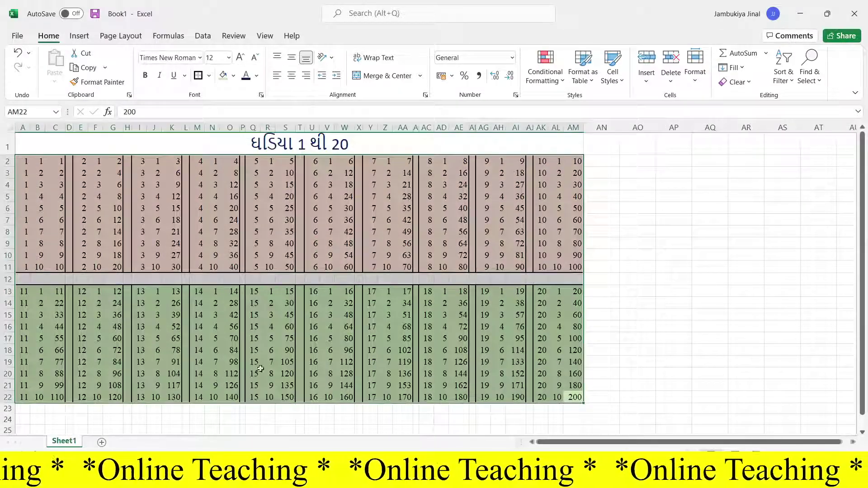
pyautogui.click(596, 335)
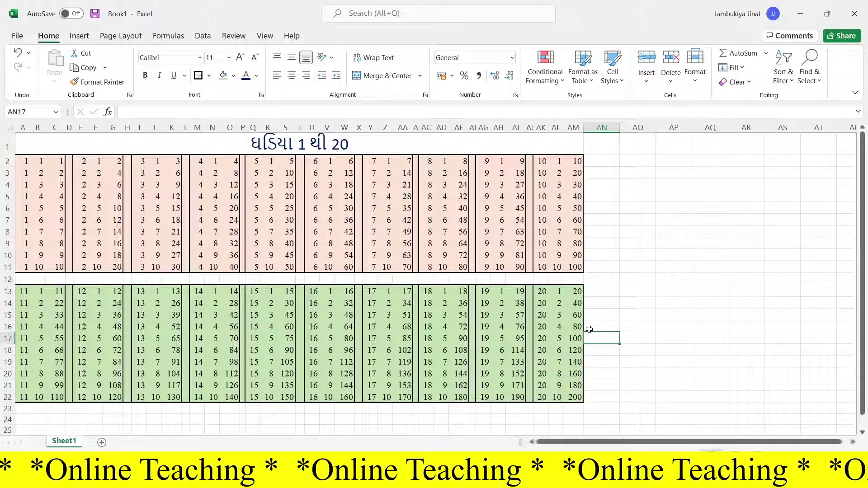
pyautogui.click(624, 330)
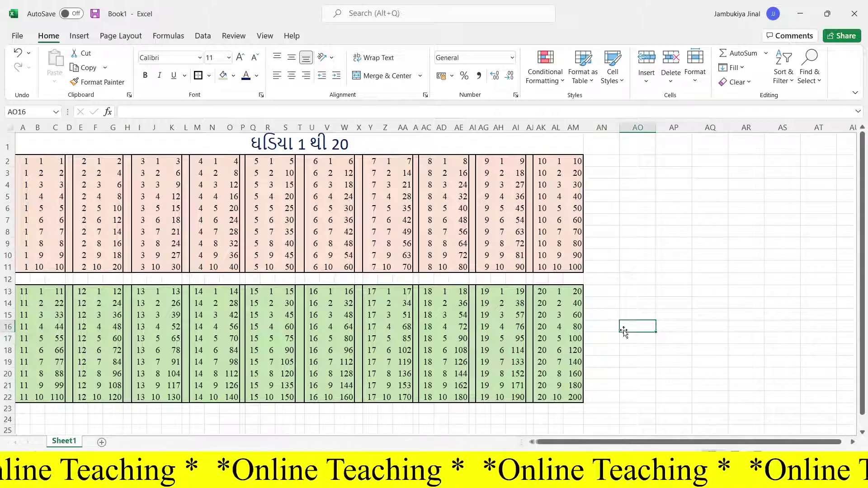